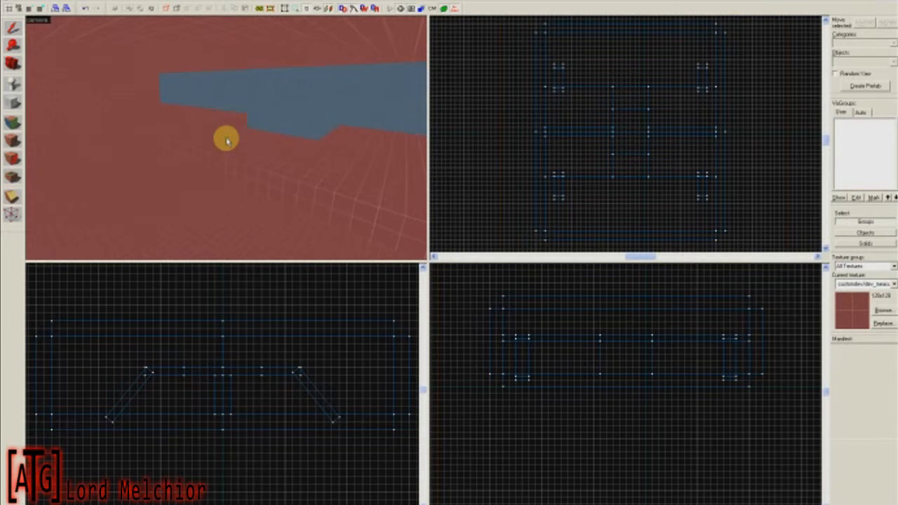
Select the room's end wall and split it into side sections with a 128-unit-wide section in the middle
key("Left")
key("Right")
key("Right")
left_click(227, 140)
left_click(227, 140)
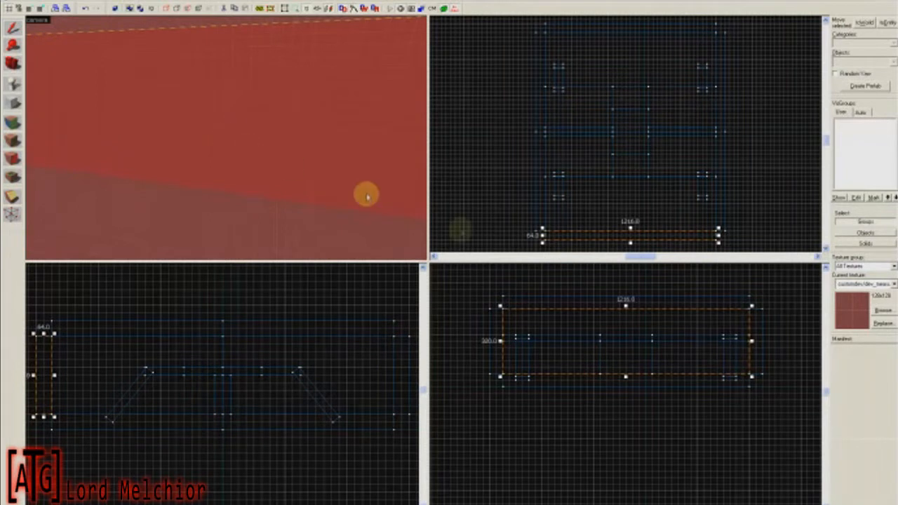
scroll(681, 237, "up", 3)
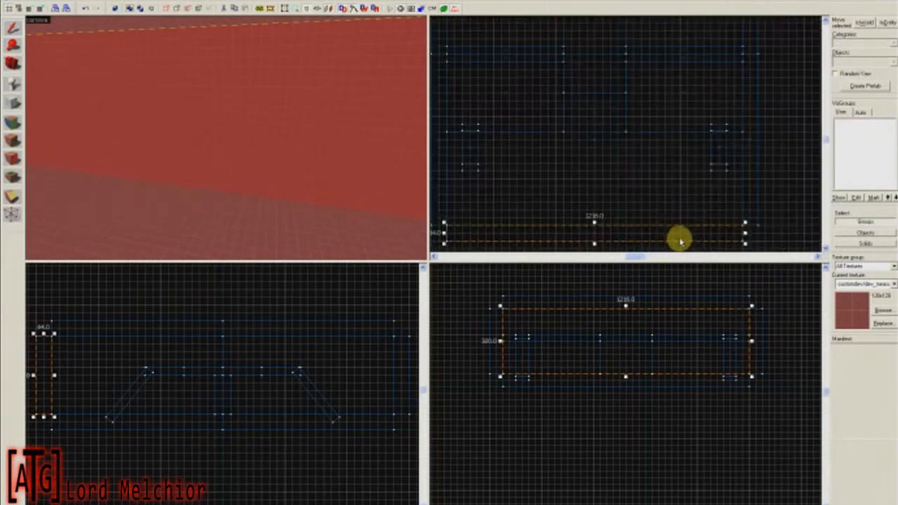
mouse_move(769, 183)
left_mouse_down()
mouse_move(596, 178)
mouse_move(745, 176)
mouse_move(731, 185)
left_mouse_up()
left_click_drag(660, 181, 629, 182)
left_click_drag(727, 178, 626, 181)
Raise the lower edge of the wall's middle section to make it 192 units high, opening a doorway beneath it
left_click_drag(624, 375, 625, 348)
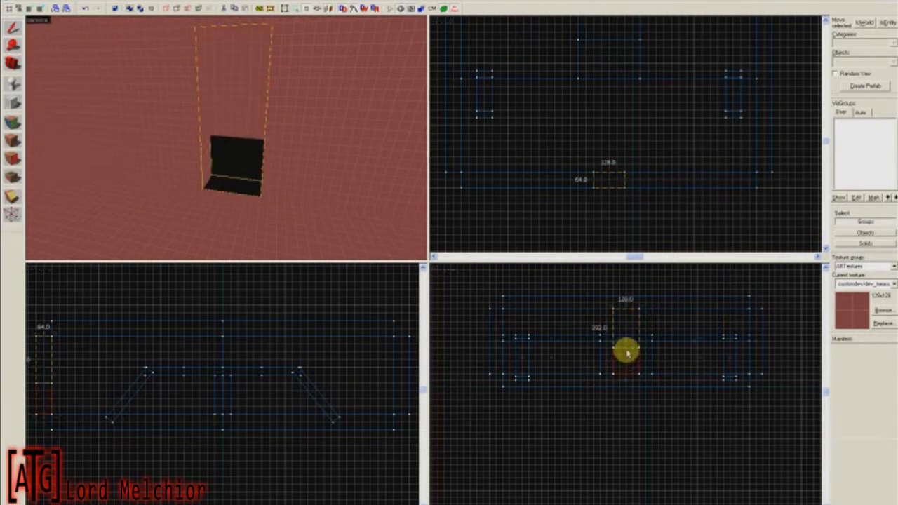
scroll(227, 140, "up", 2)
key("w")
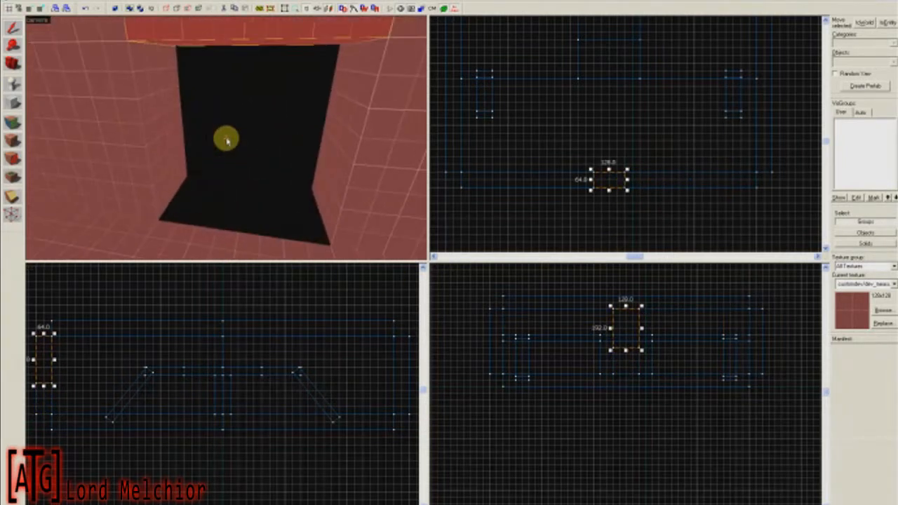
key("s")
key("s")
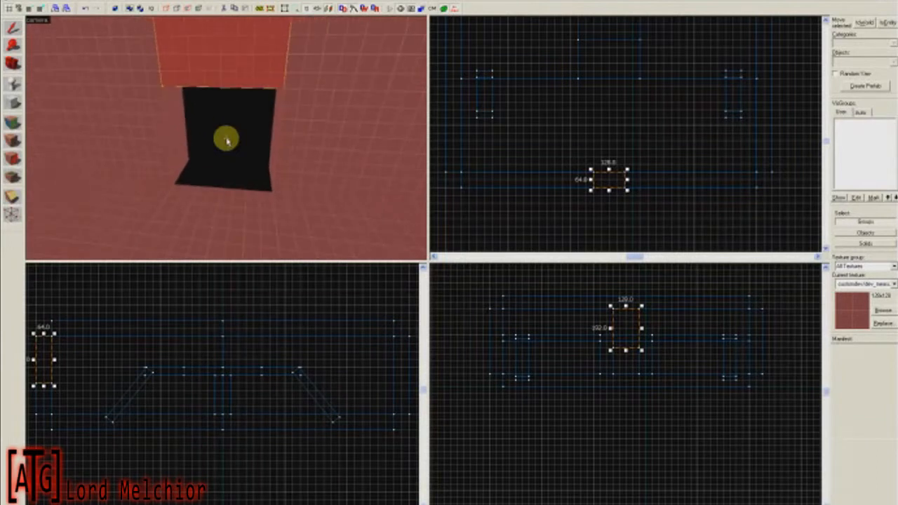
Copy the main room's floor beyond the doorway and resize the copy to 640 by 384 units, running through the opening
left_click(221, 217)
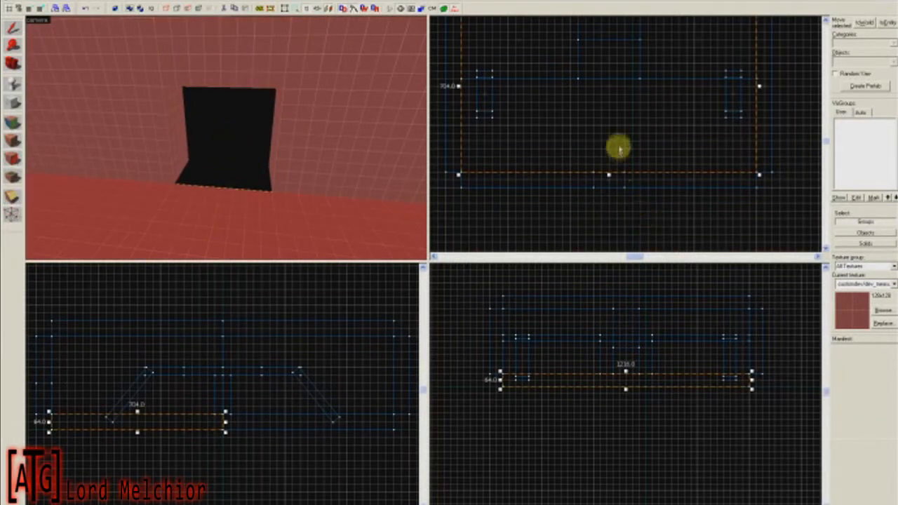
left_click_drag(620, 145, 621, 248)
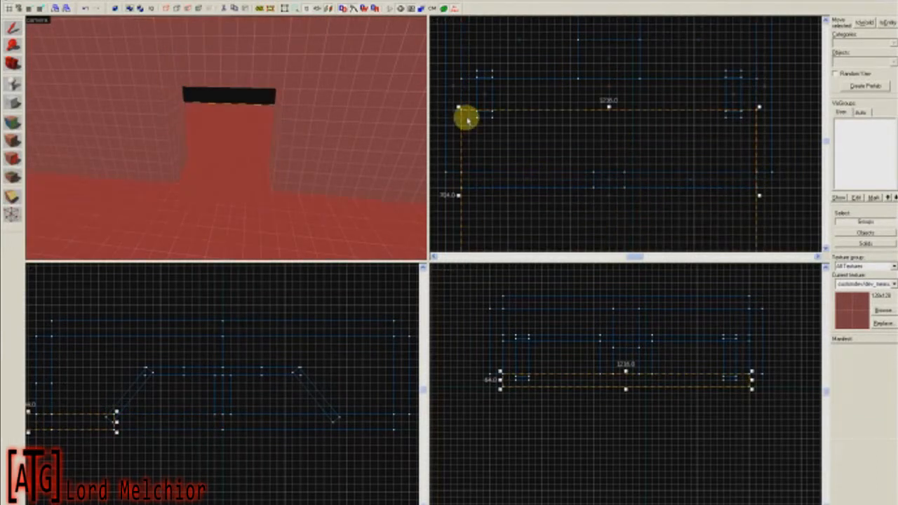
mouse_move(457, 109)
left_mouse_down()
mouse_move(543, 184)
mouse_move(529, 171)
left_mouse_up()
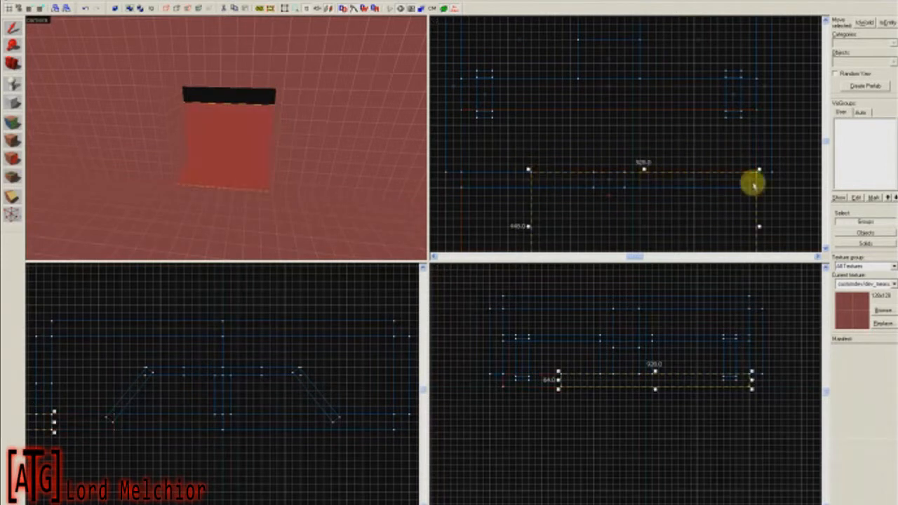
left_click_drag(757, 169, 686, 173)
middle_click_drag(657, 191, 654, 96)
left_click_drag(607, 186, 604, 172)
middle_click_drag(601, 145, 607, 164)
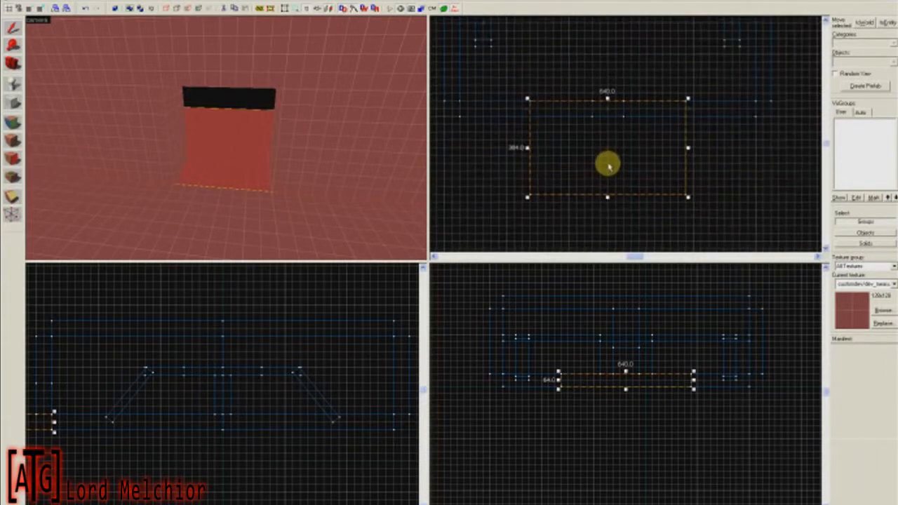
key("z")
key("w")
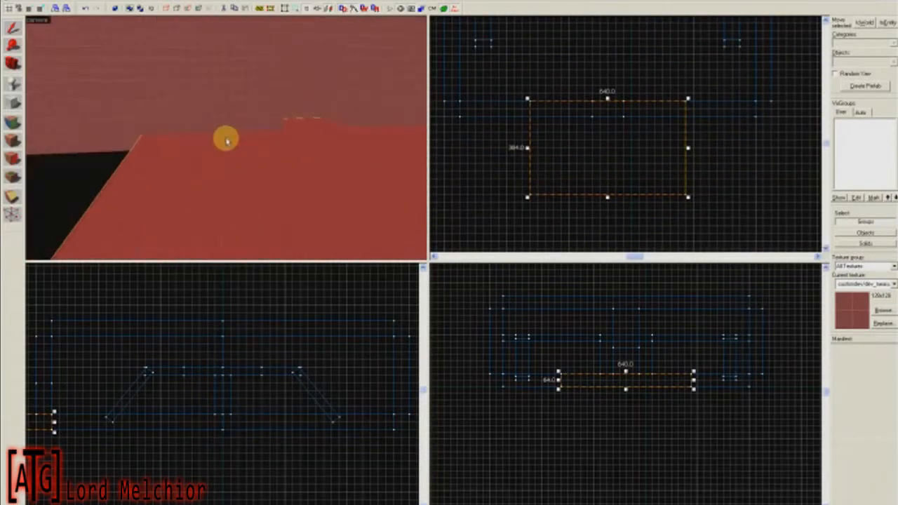
key("s")
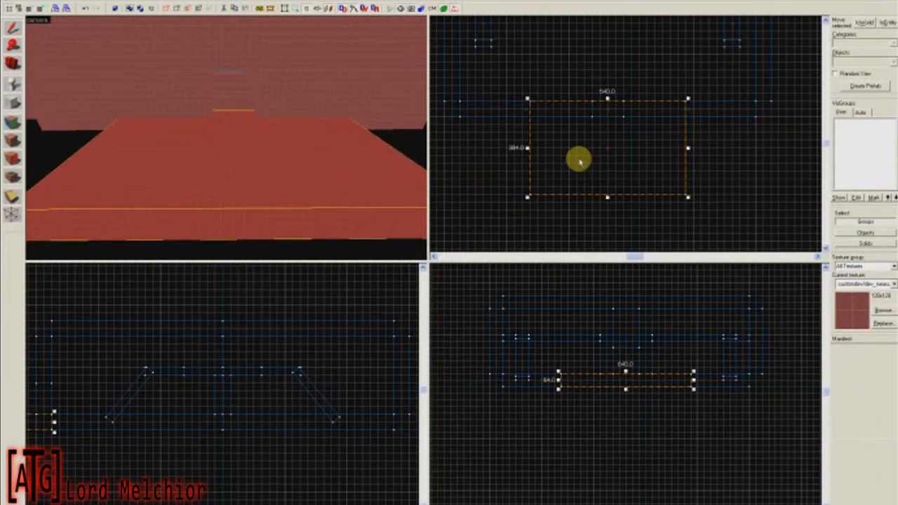
Build walls along the two short sides and the far side of the new 640 by 384 floor
left_click_drag(579, 160, 586, 157)
left_click_drag(533, 148, 684, 146)
mouse_move(694, 379)
left_mouse_down()
mouse_move(694, 367)
mouse_move(704, 366)
mouse_move(695, 331)
mouse_move(556, 348)
left_mouse_up()
left_click_drag(525, 131, 542, 146, "shift")
left_click_drag(549, 115, 685, 192)
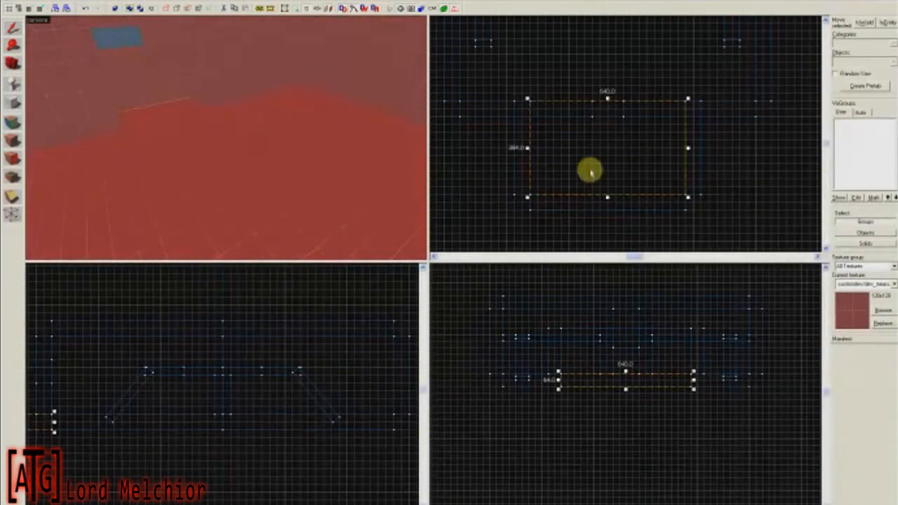
Copy the new room's floor straight up to the top of its walls as a ceiling
left_click_drag(607, 379, 613, 321)
key("z")
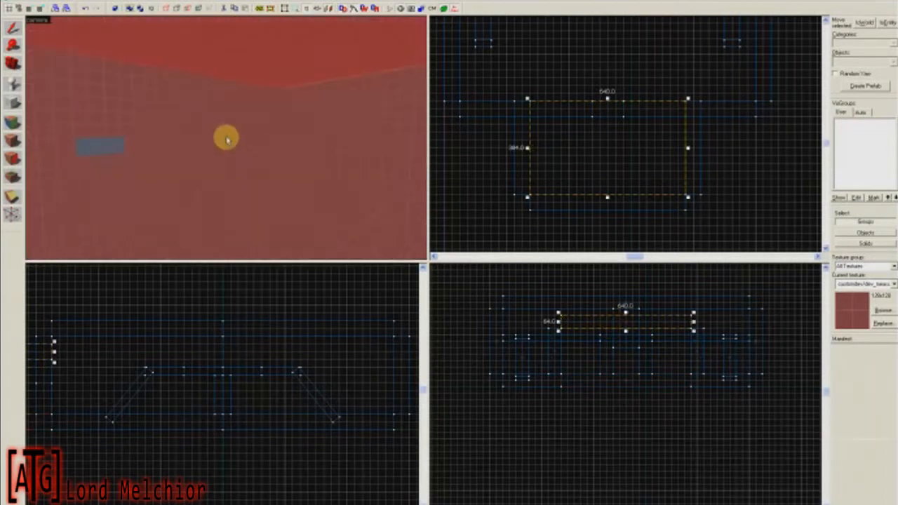
key("w")
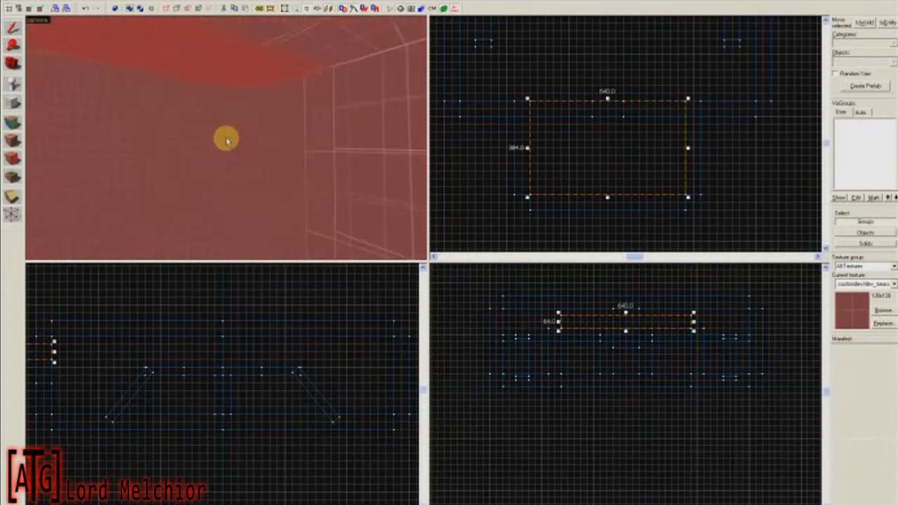
key("w")
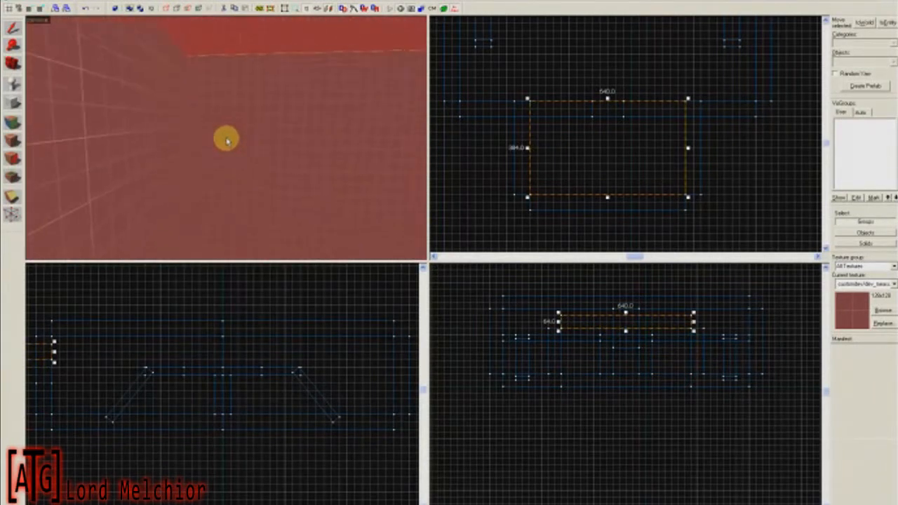
key("w")
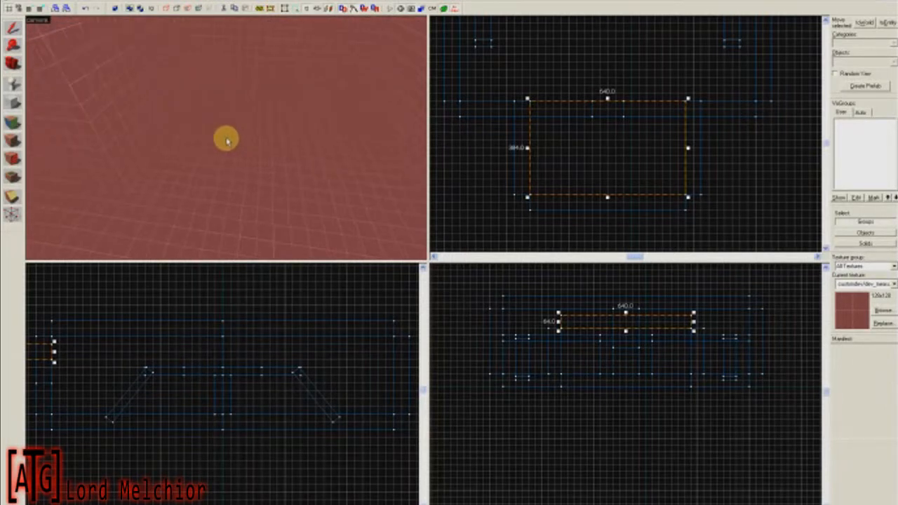
key("w")
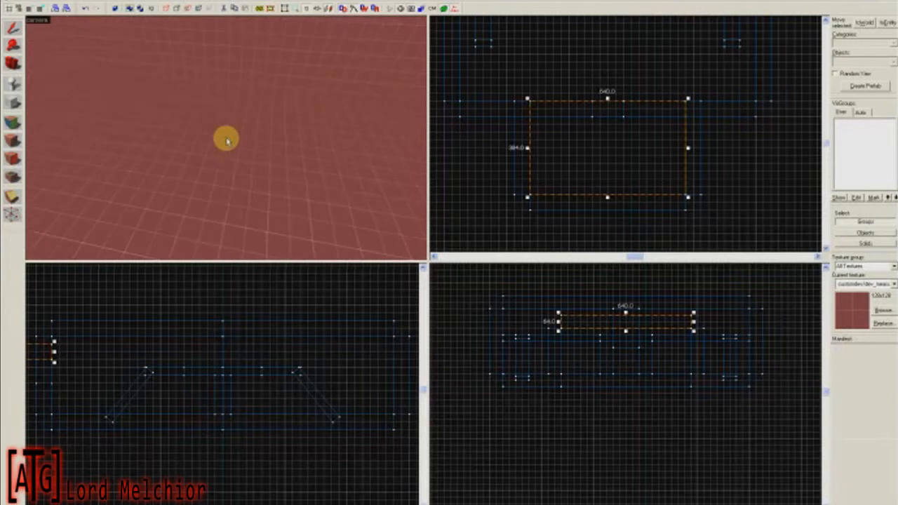
key("w")
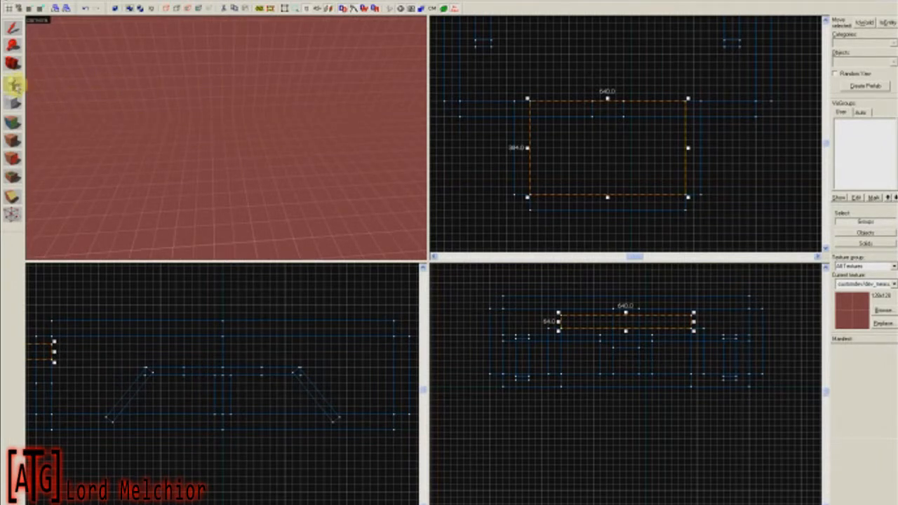
Place an info_player_teamspawn entity on the new room's floor near a far corner, clear of the walls
left_click(15, 86)
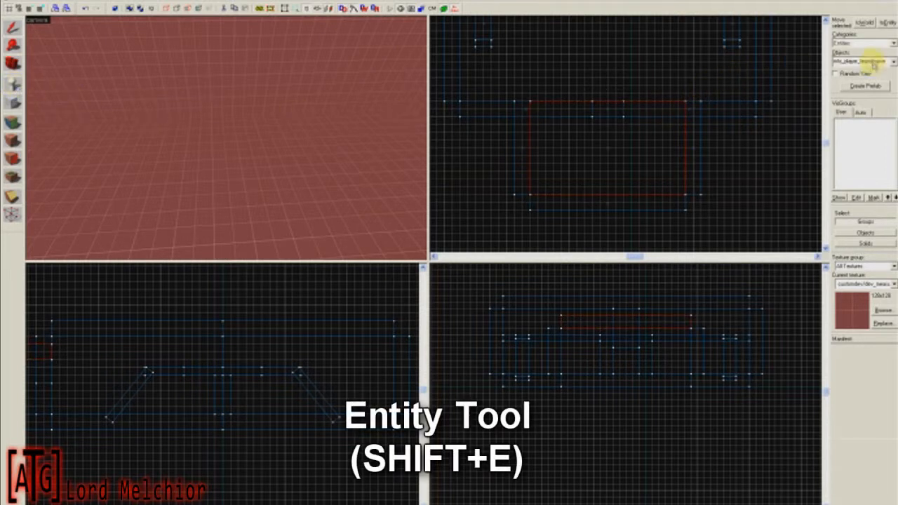
double_click(834, 64)
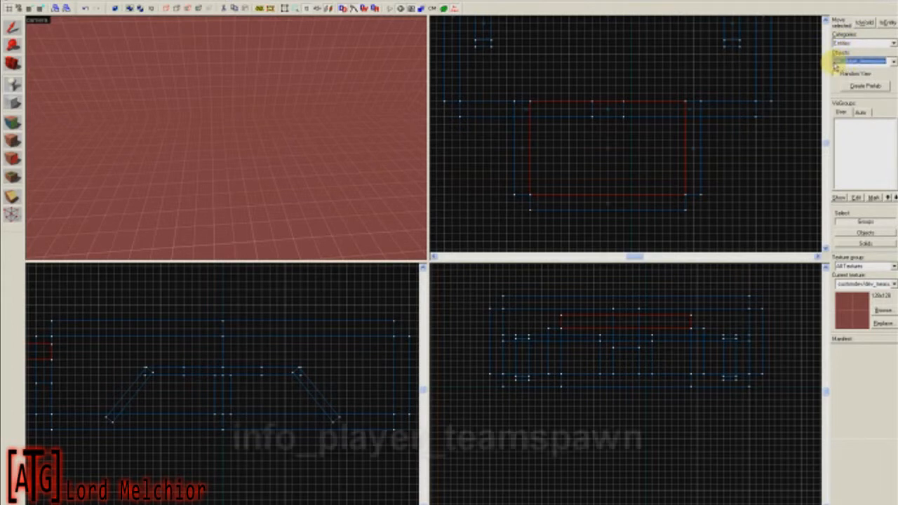
left_click(873, 64)
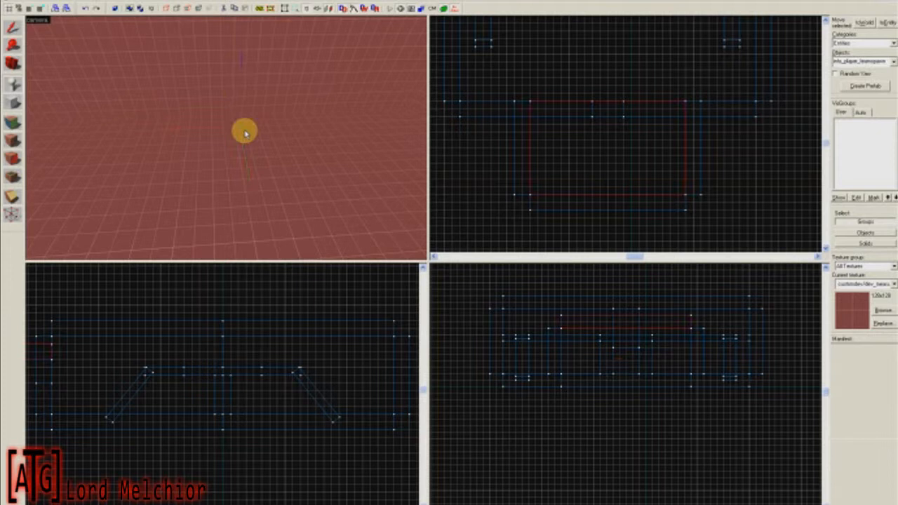
key("z")
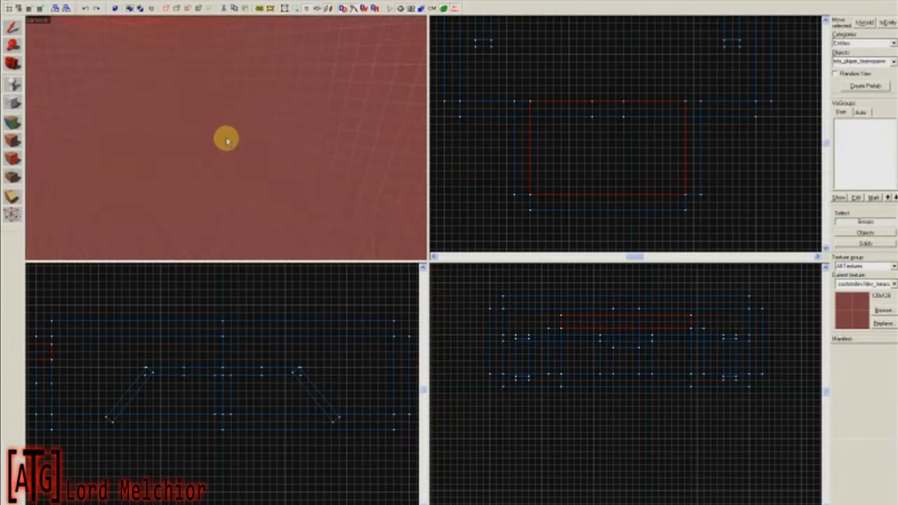
key("z")
left_click(272, 133)
key("z")
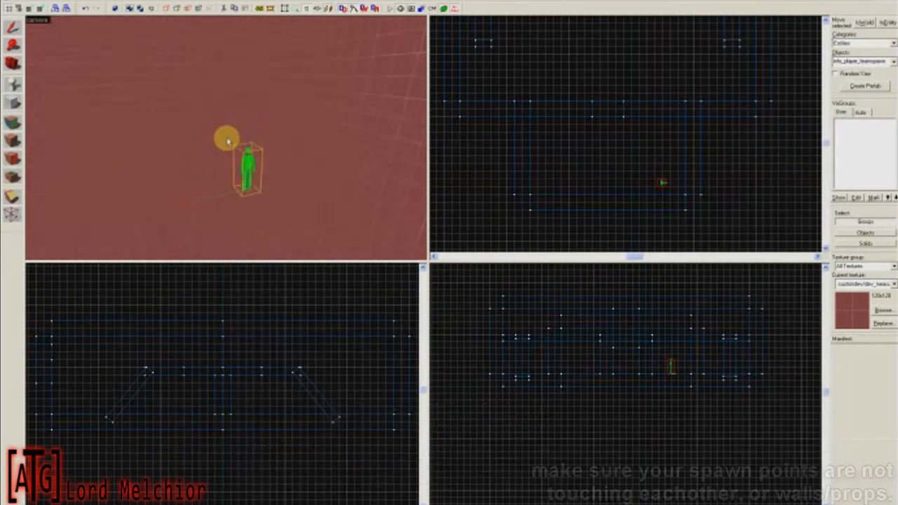
Open the spawn point's properties and set its Team to Red
key("w")
key("a")
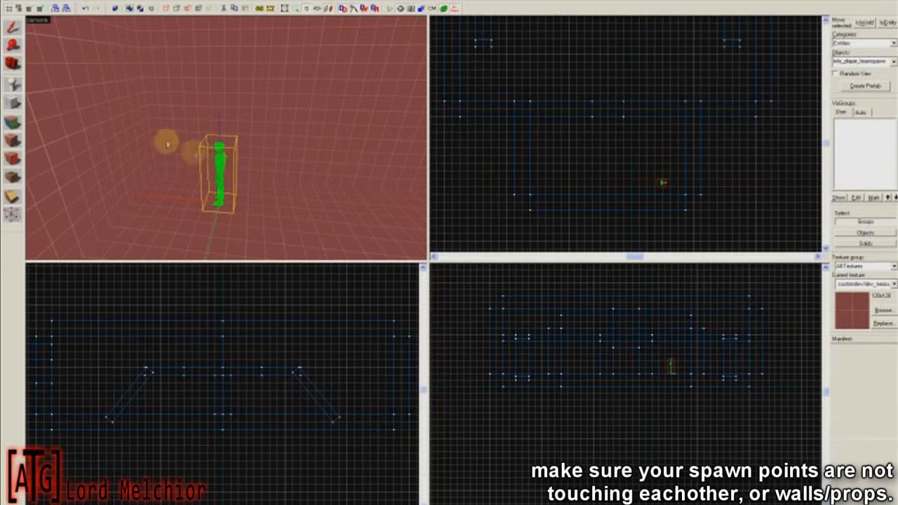
left_click(12, 27)
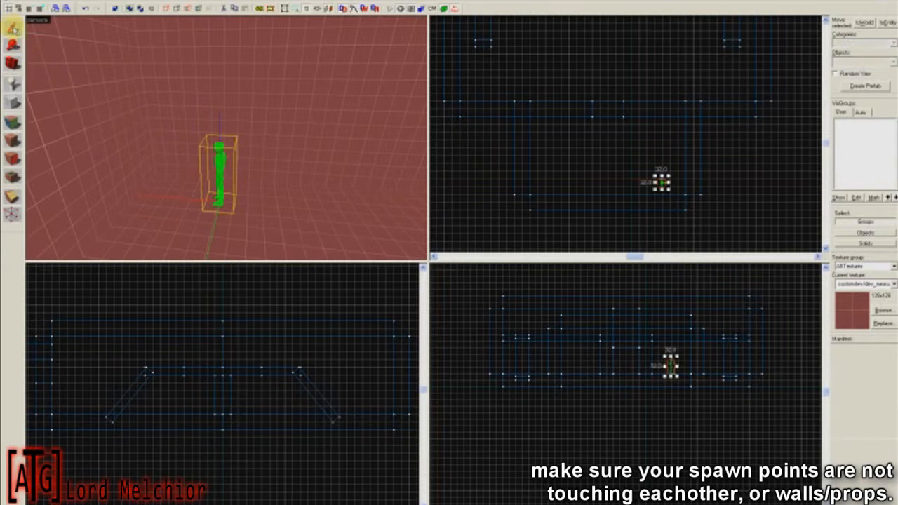
double_click(219, 161)
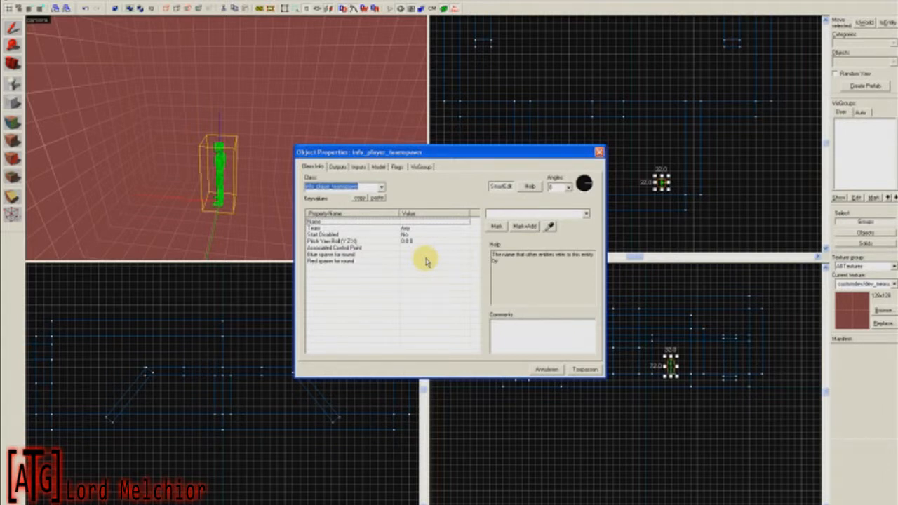
left_click(390, 229)
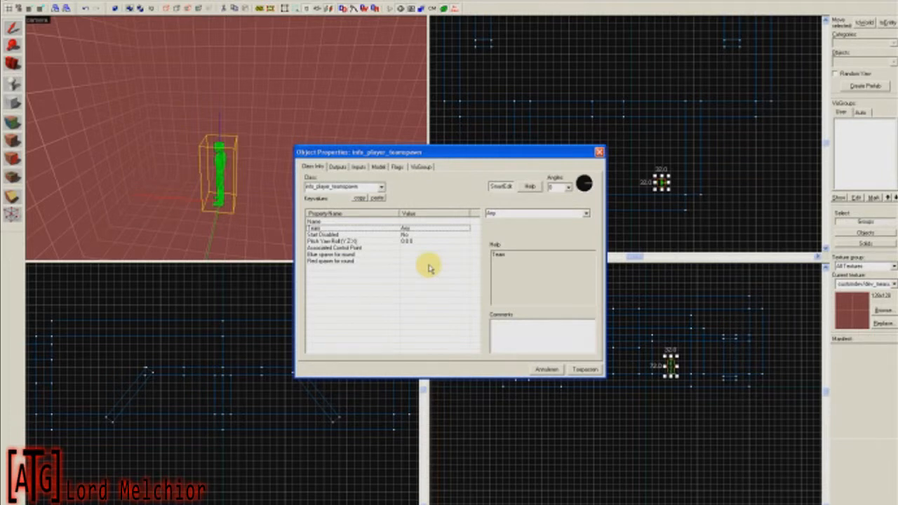
left_click(587, 216)
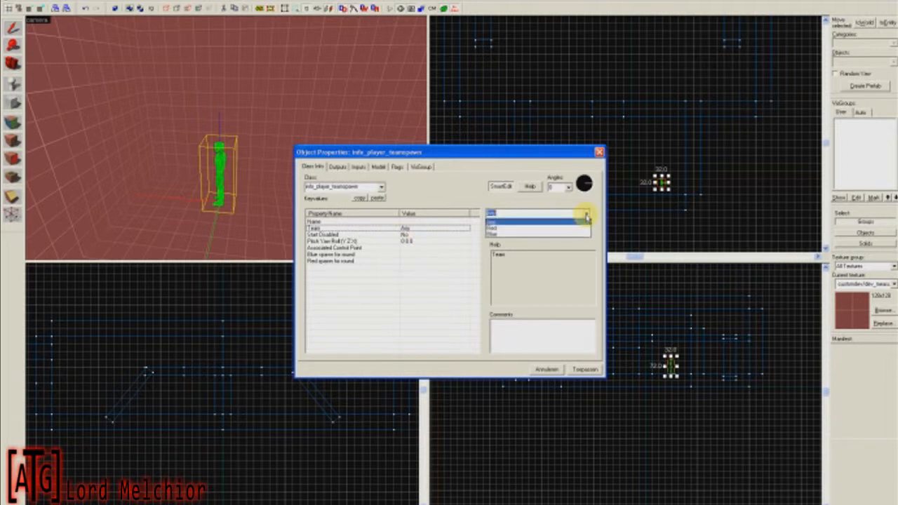
left_click(575, 230)
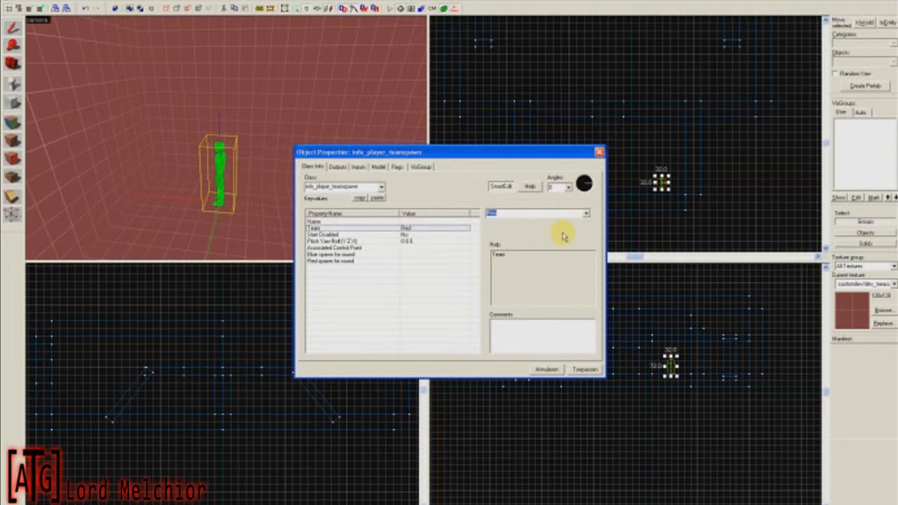
Change the spawn point's facing angle towards the doorway and apply the properties
left_click(417, 235)
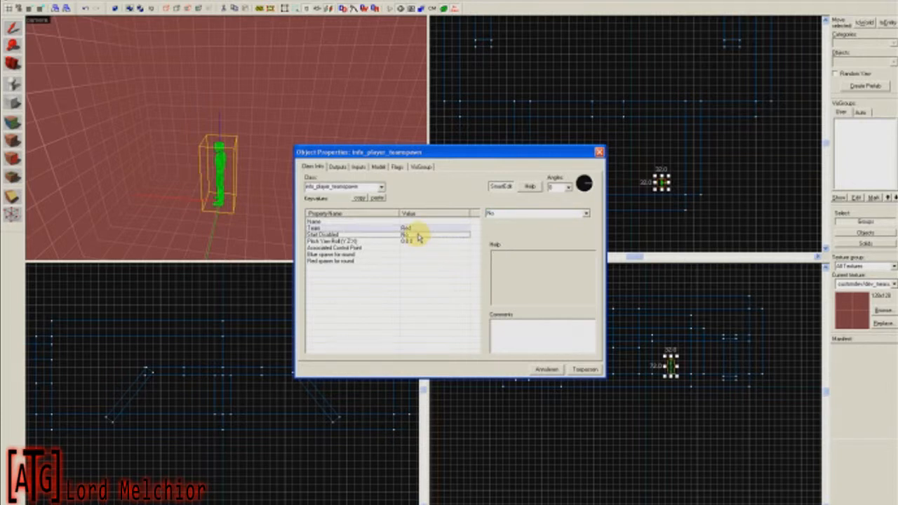
left_click(365, 242)
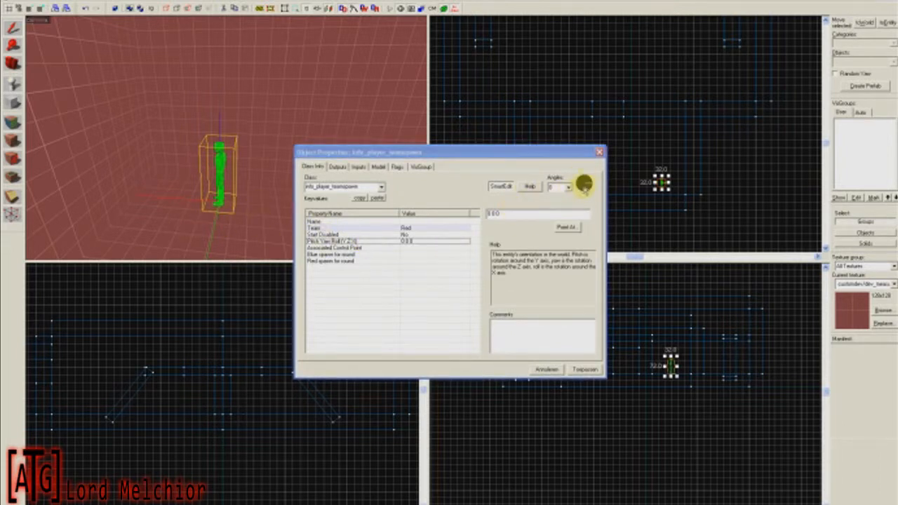
left_click(586, 186)
left_click(584, 369)
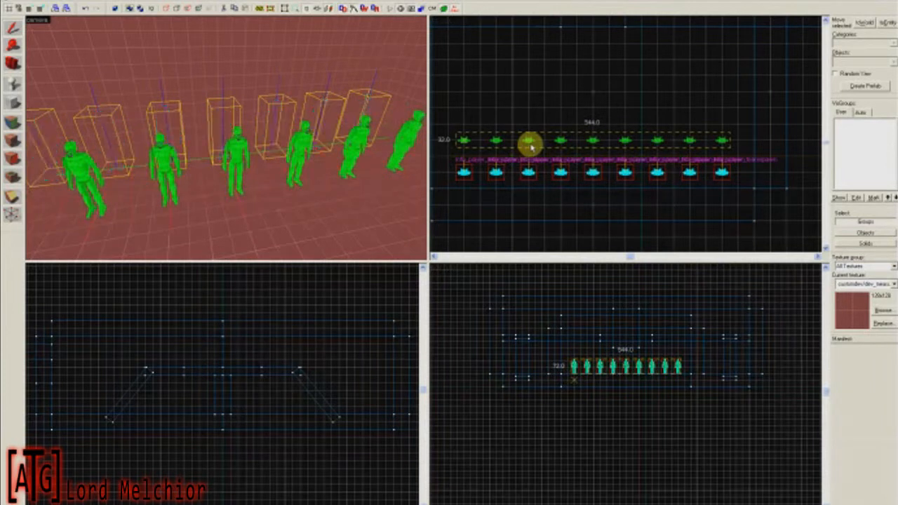
Copy the row of nine spawn points as a second row nearer the doorway and delete that row's middle spawn point
left_click(526, 144)
scroll(226, 137, "up", 5)
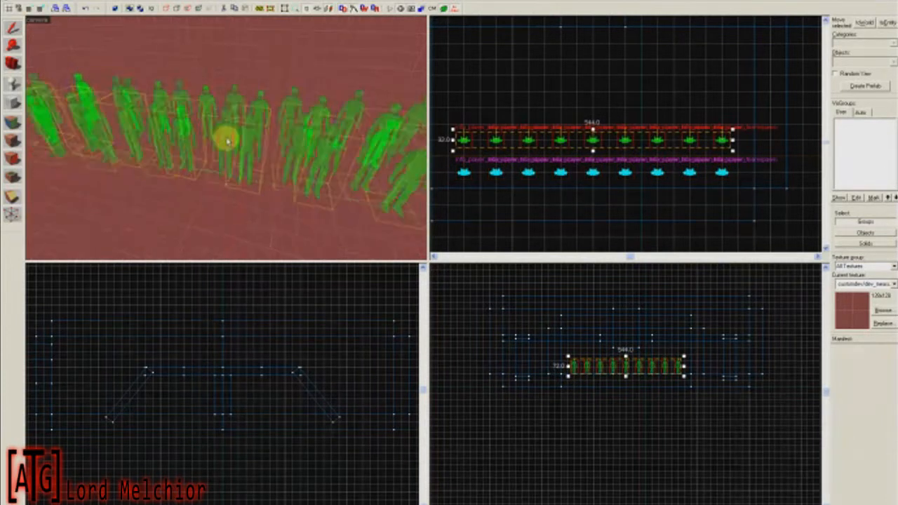
left_click(226, 140)
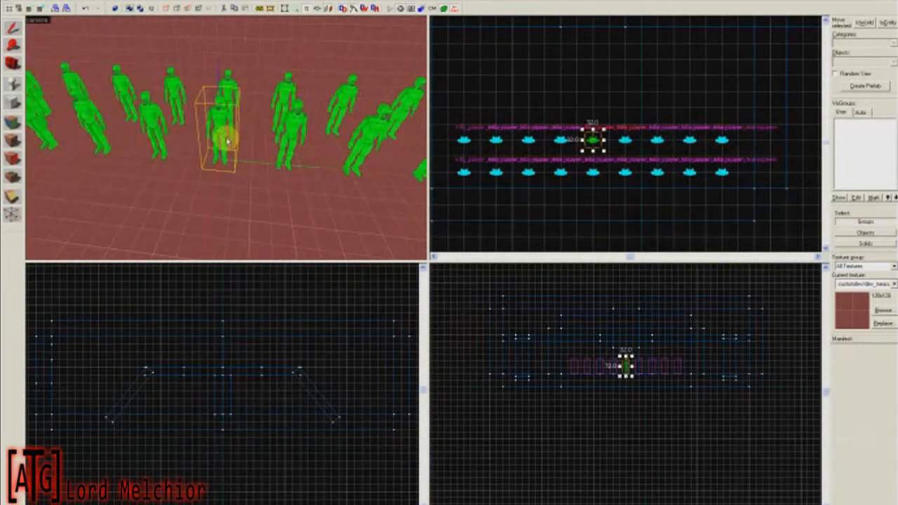
key("Delete")
key("d")
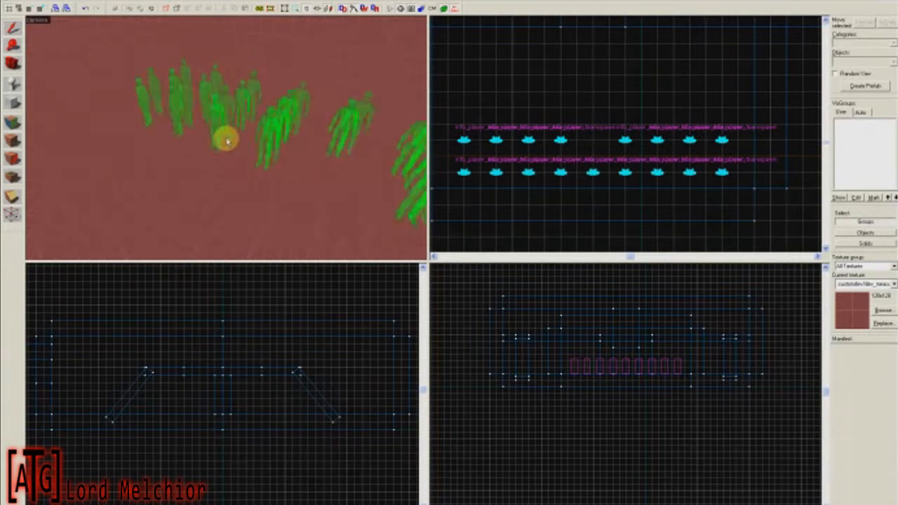
Examine the two rows of spawn points and the surrounding spawn room in the 3D view
key("a")
key("a")
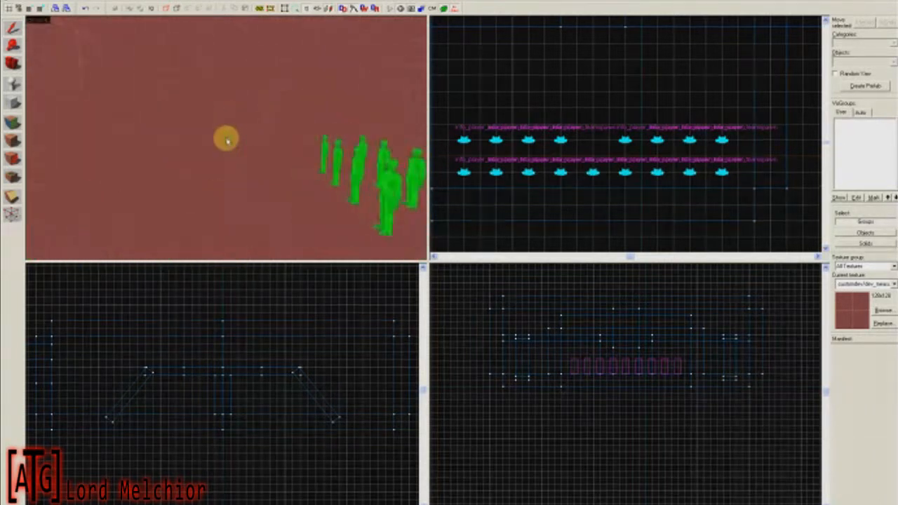
key("w")
key("a")
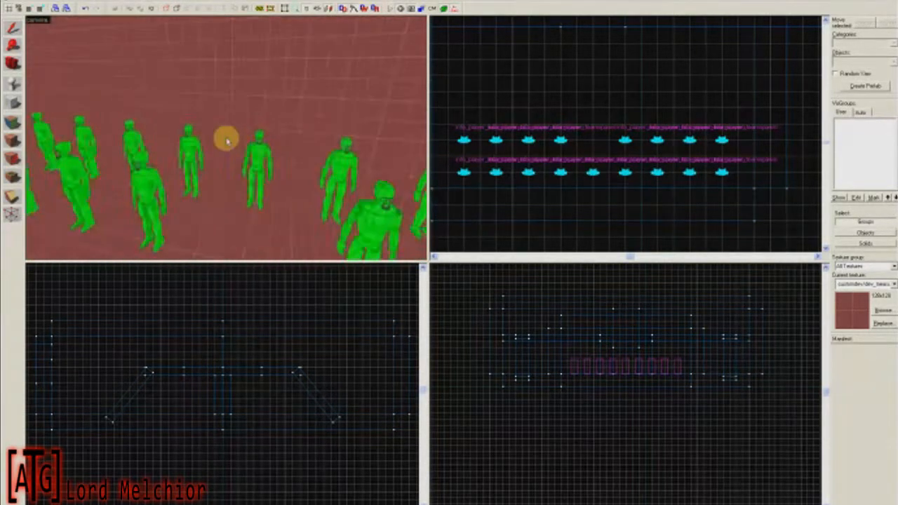
key("d")
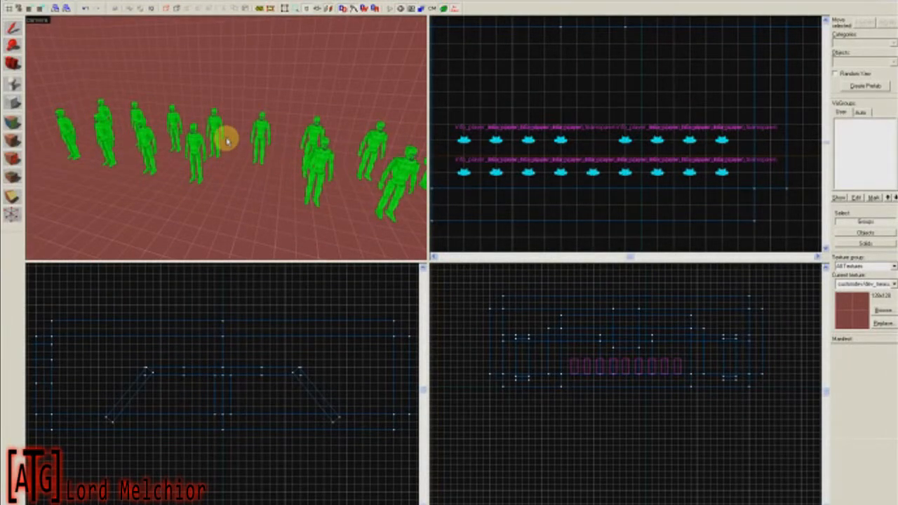
key("d")
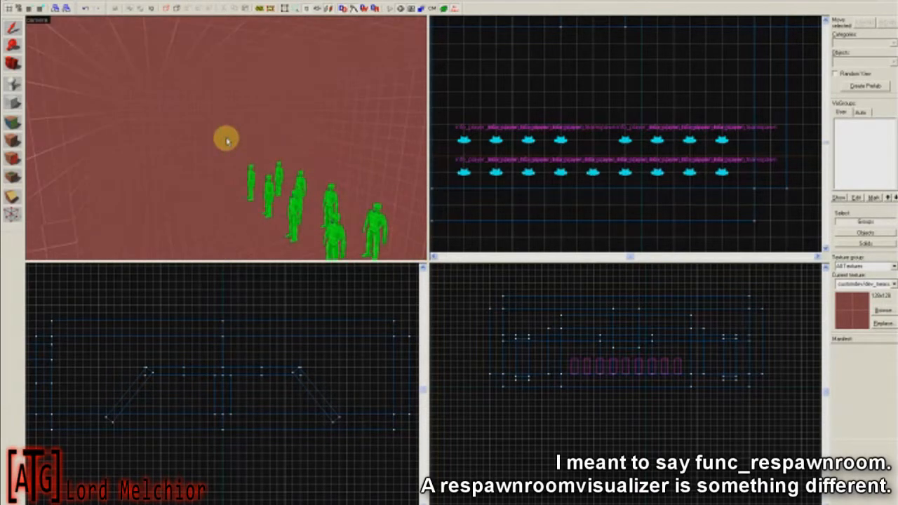
key("w")
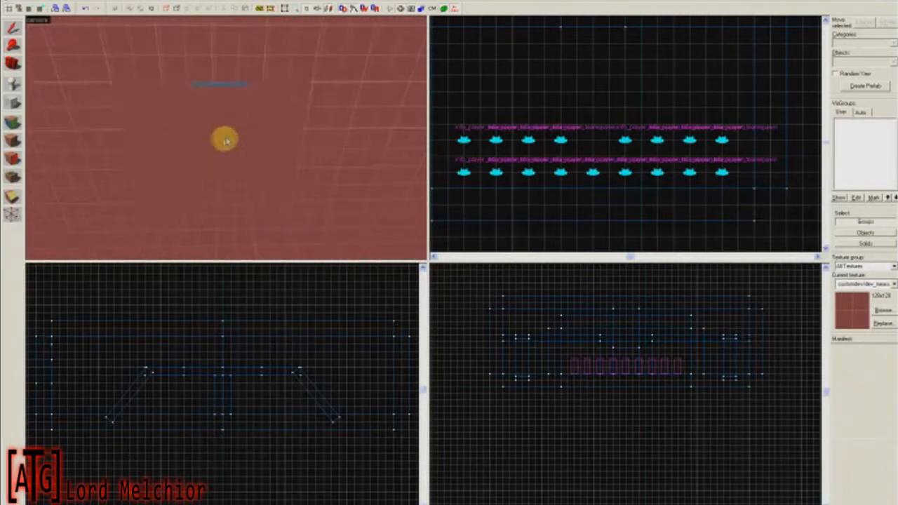
key("z")
Start a new block and choose the tools/toolstrigger texture for it
left_click(15, 102)
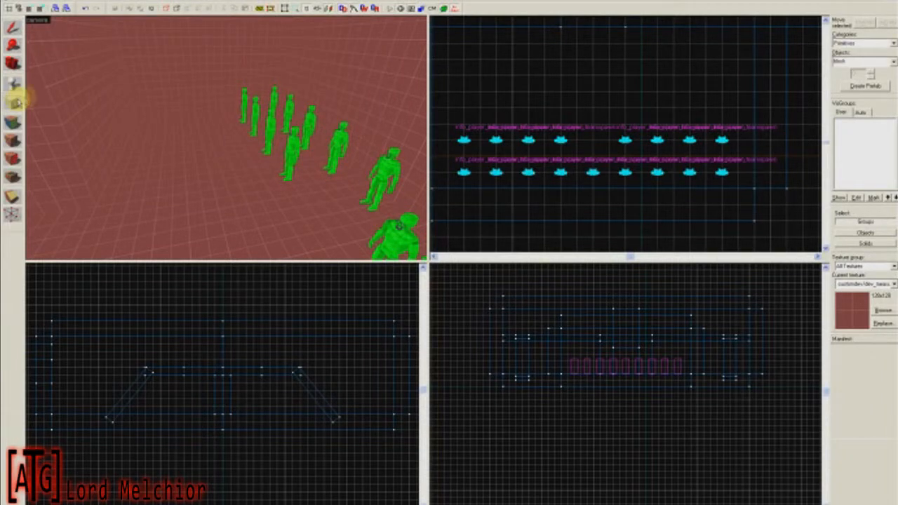
left_click(882, 310)
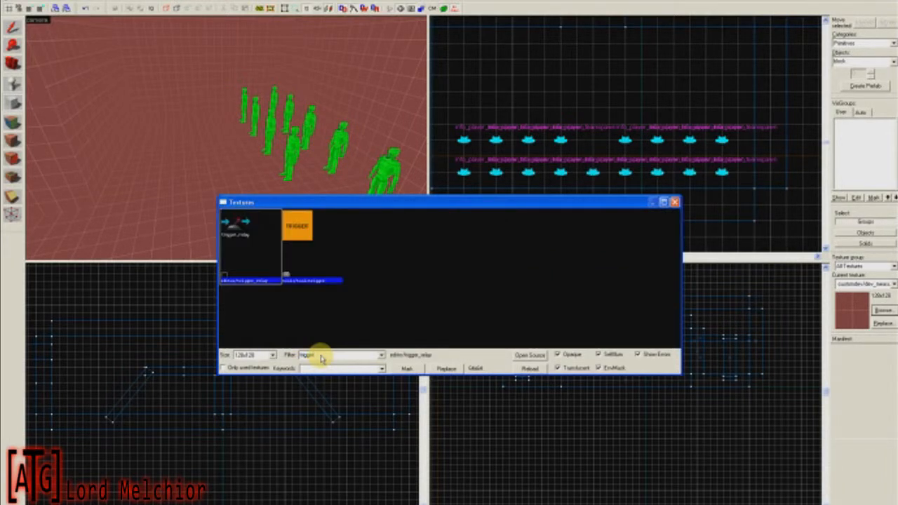
double_click(297, 227)
Outline a block about 640 by 320 units and 223 units high, filling the spawn room's interior from wall to wall
key("z")
key("w")
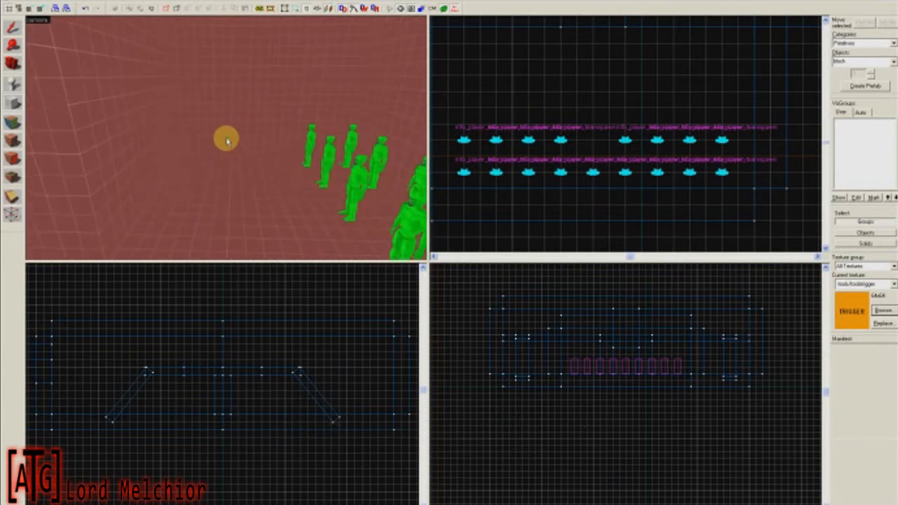
scroll(781, 126, "down", 2)
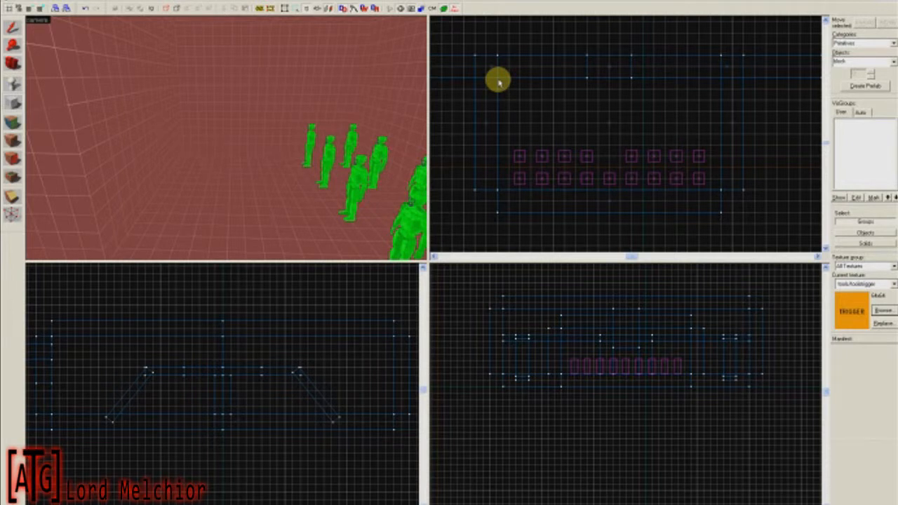
left_click_drag(498, 79, 723, 191)
scroll(659, 354, "up", 1)
scroll(659, 354, "up", 1)
left_click_drag(593, 364, 591, 298)
Shorten the spawn room's longer side wall to 320 units so that it matches the opposite side wall
key("z")
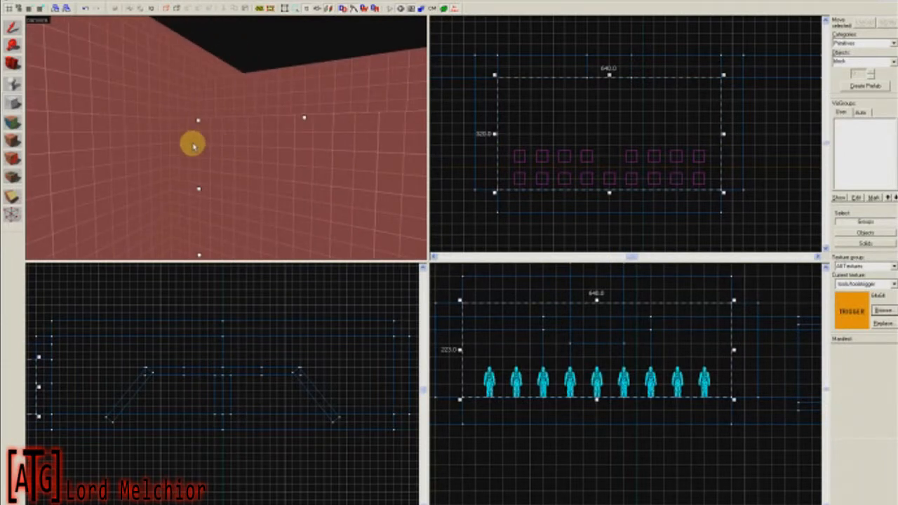
left_click(15, 28)
left_click(181, 133)
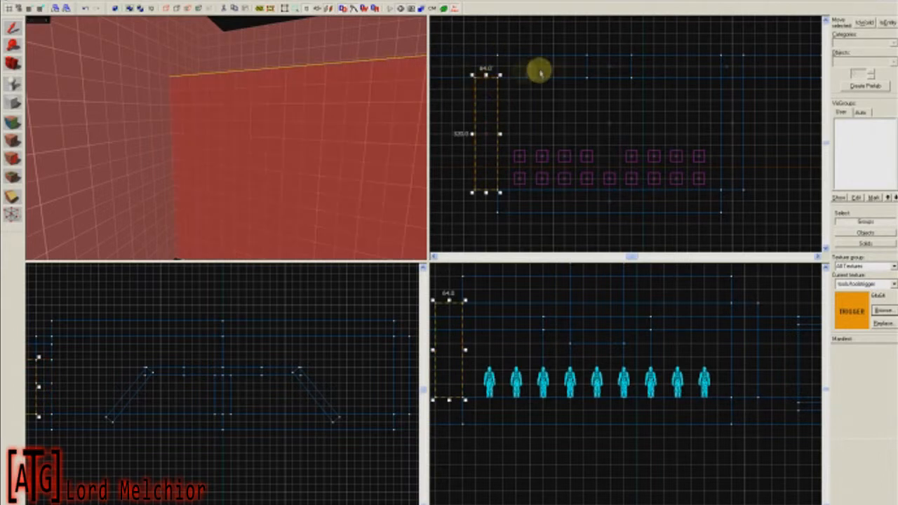
left_click(723, 79)
left_click(746, 93)
left_click(744, 96)
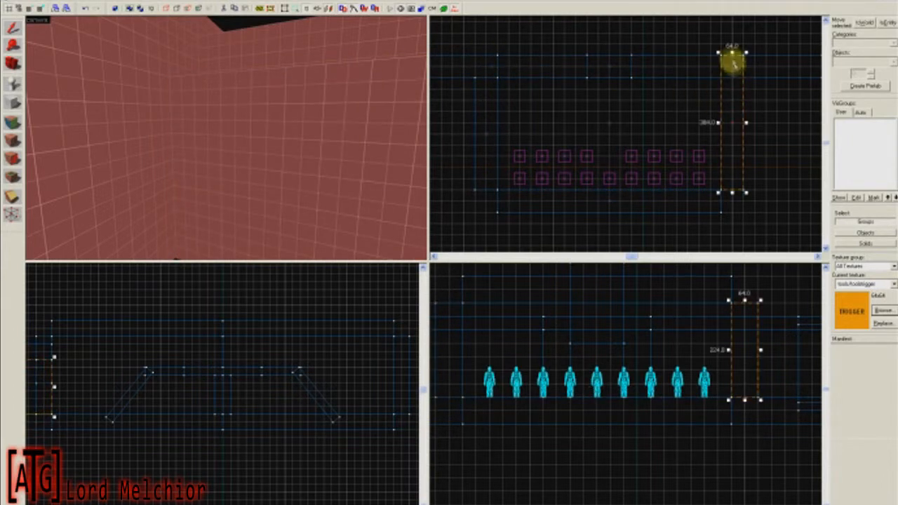
left_click_drag(733, 53, 734, 80)
key("z")
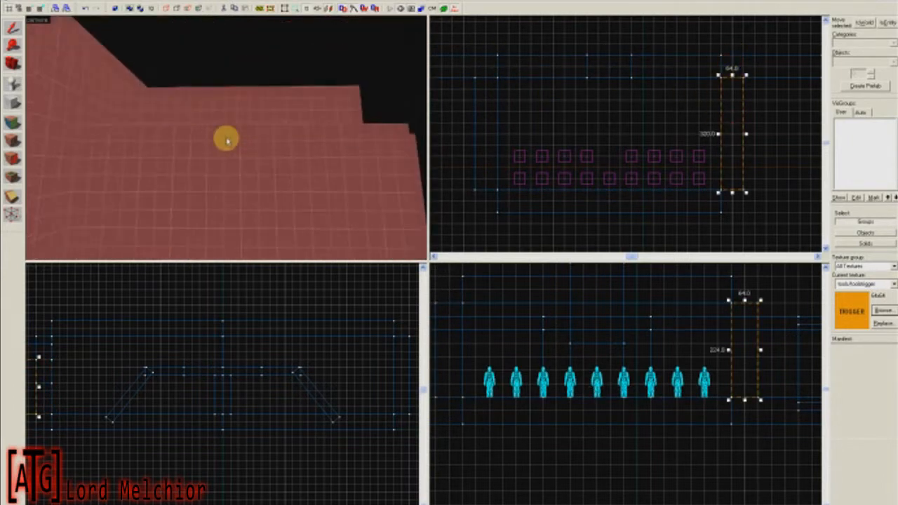
Check the room's ceiling brush and create the outlined trigger block inside the spawn room
left_click(226, 140)
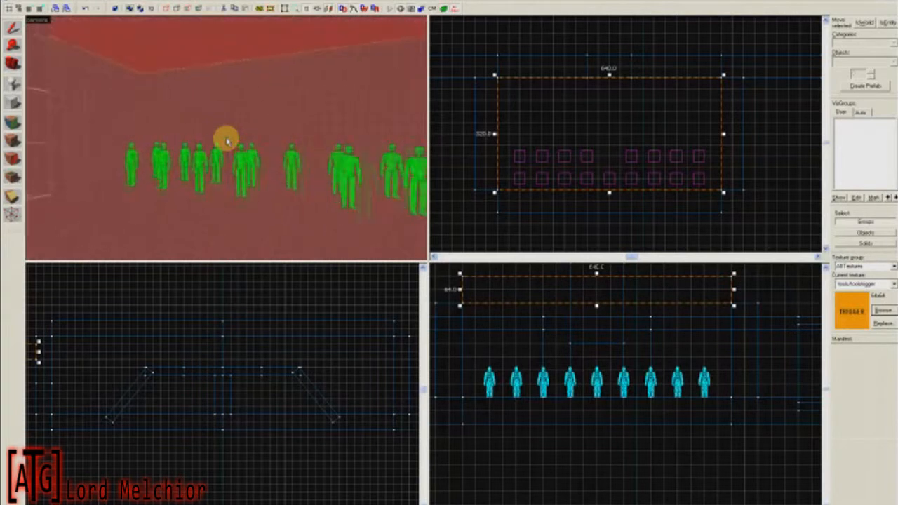
key("z")
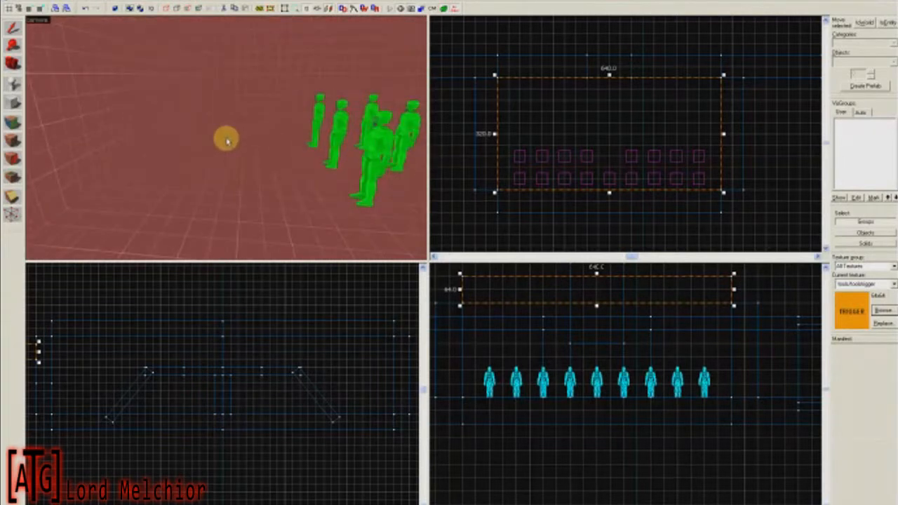
left_click(13, 103)
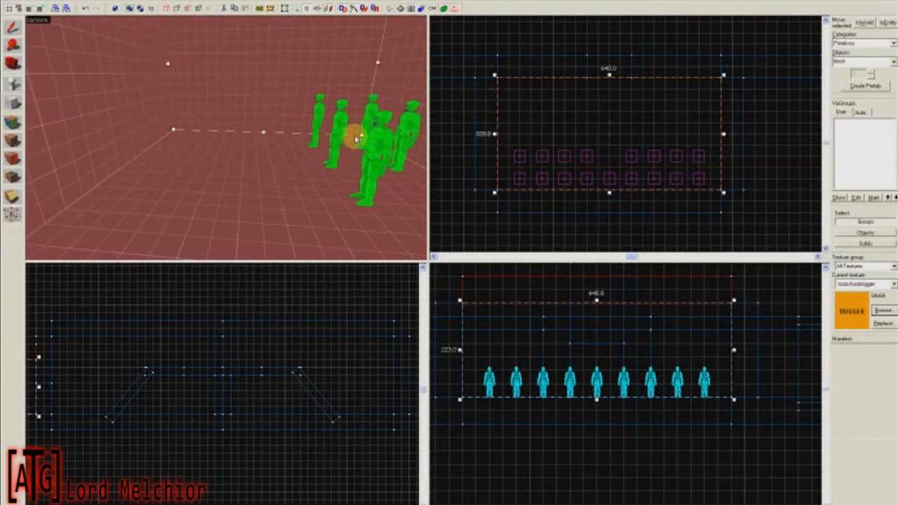
key("Return")
key("z")
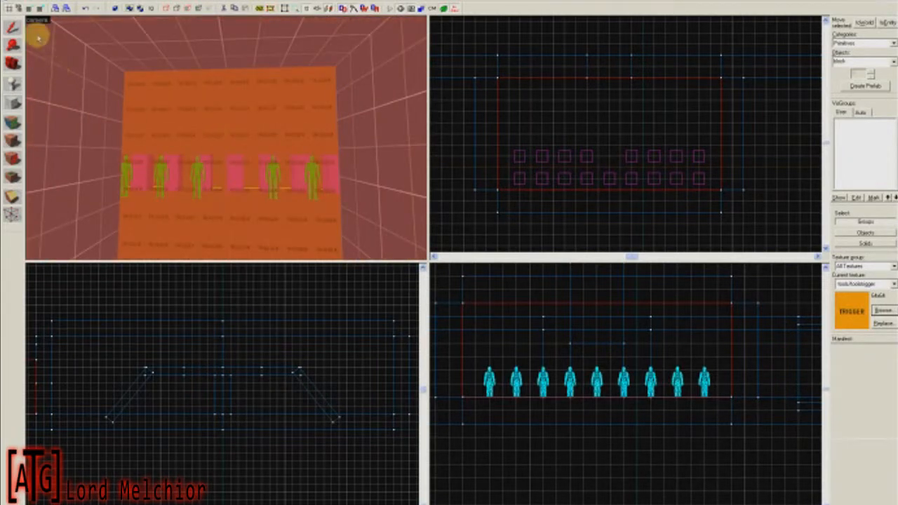
Tie the trigger block to an entity, set its class to func_respawnroom and apply it
left_click(13, 28)
key("ctrl+t")
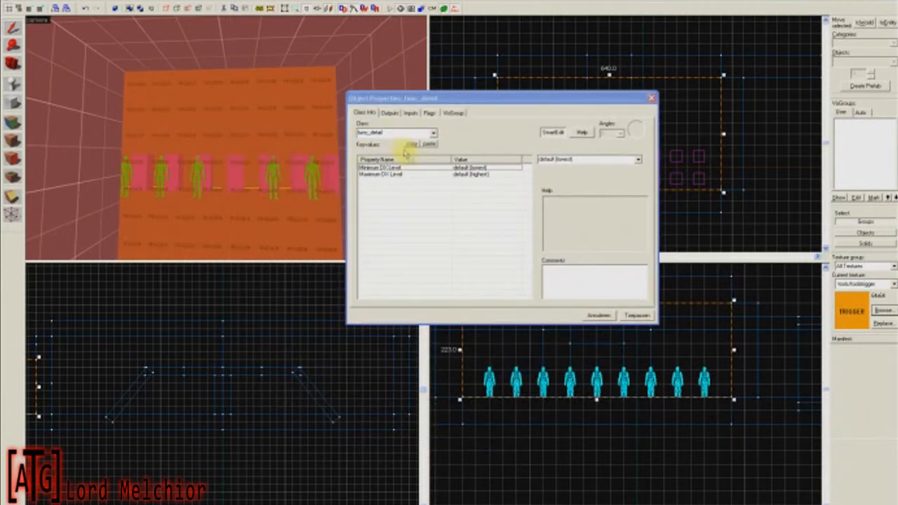
left_click(406, 134)
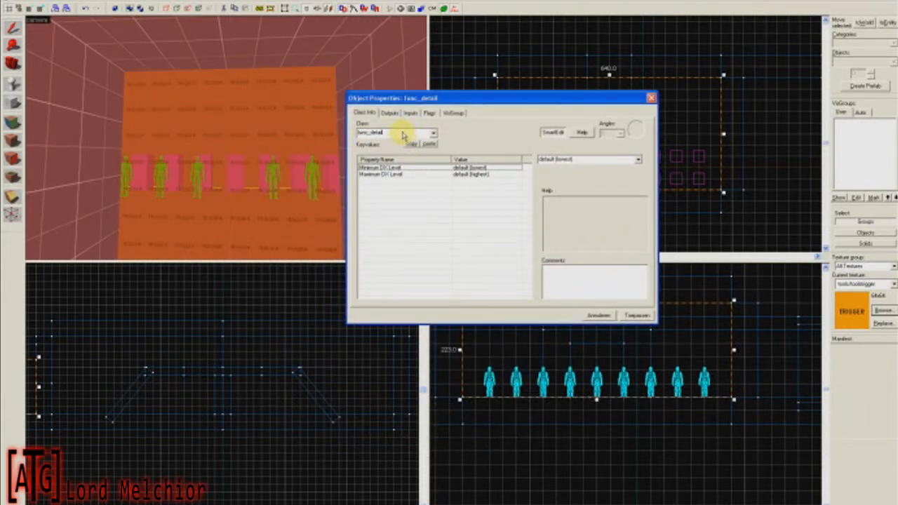
double_click(362, 133)
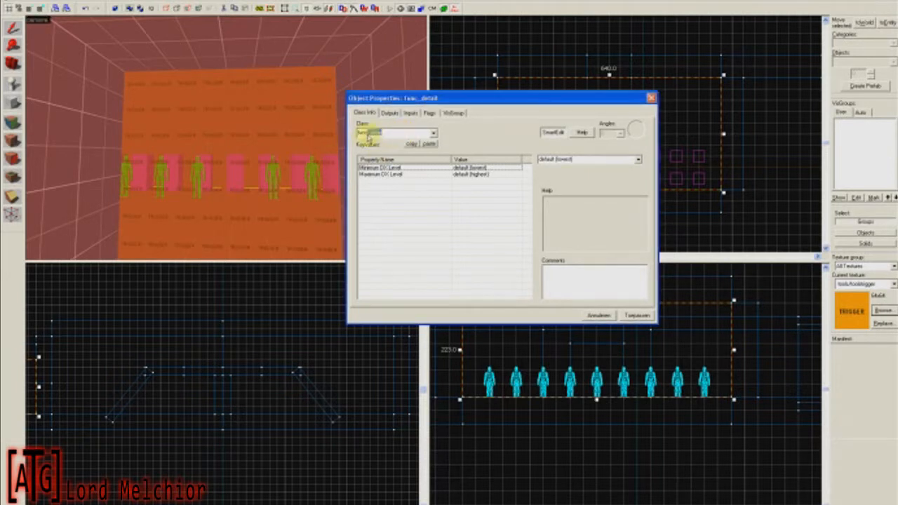
type("func_r")
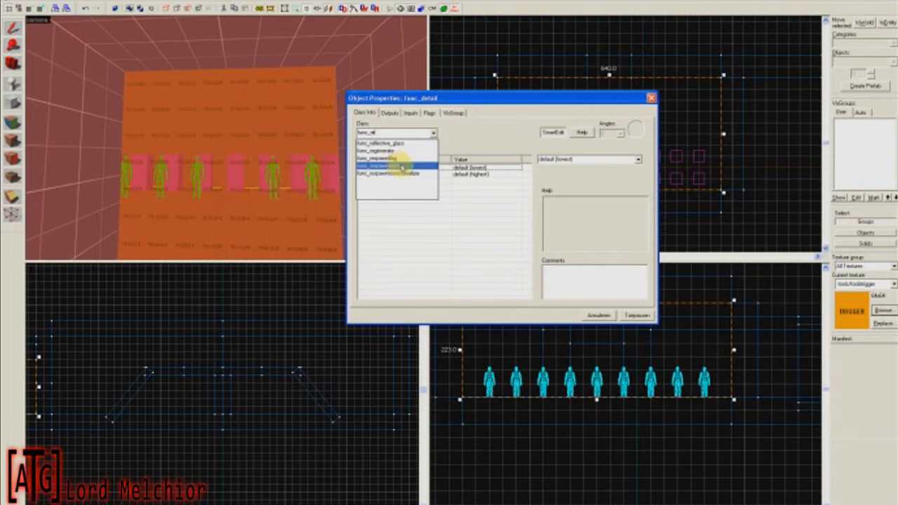
left_click(401, 167)
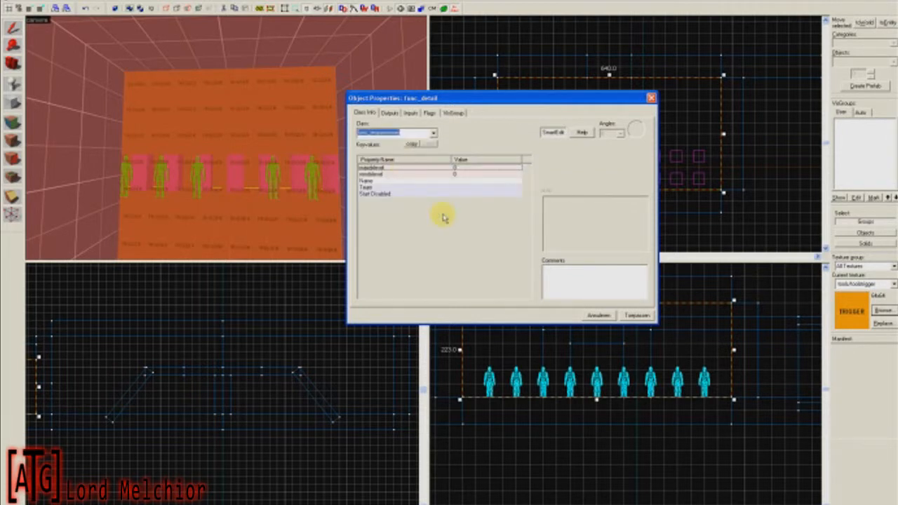
left_click(637, 315)
Name the func_respawnroom entity RED_Spawn and apply the name
left_click(392, 168)
left_click(582, 160)
type("RED_Sp")
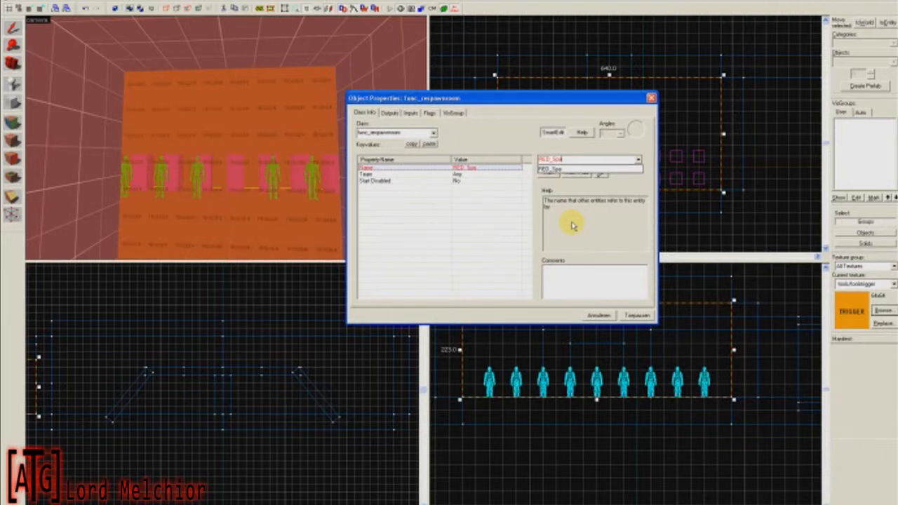
type("awn")
key("Return")
left_click(635, 316)
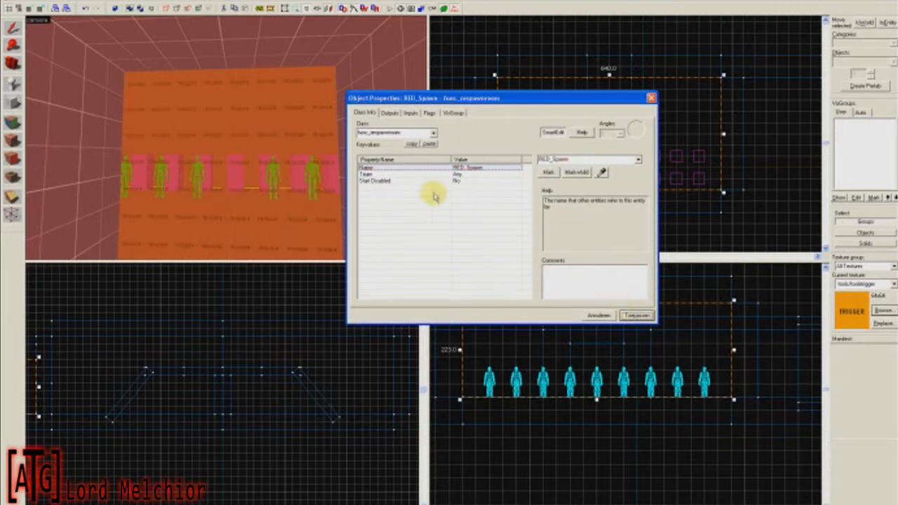
Set the respawn room's Team to Red, apply the properties and close them
left_click(431, 174)
left_click(639, 160)
left_click(582, 177)
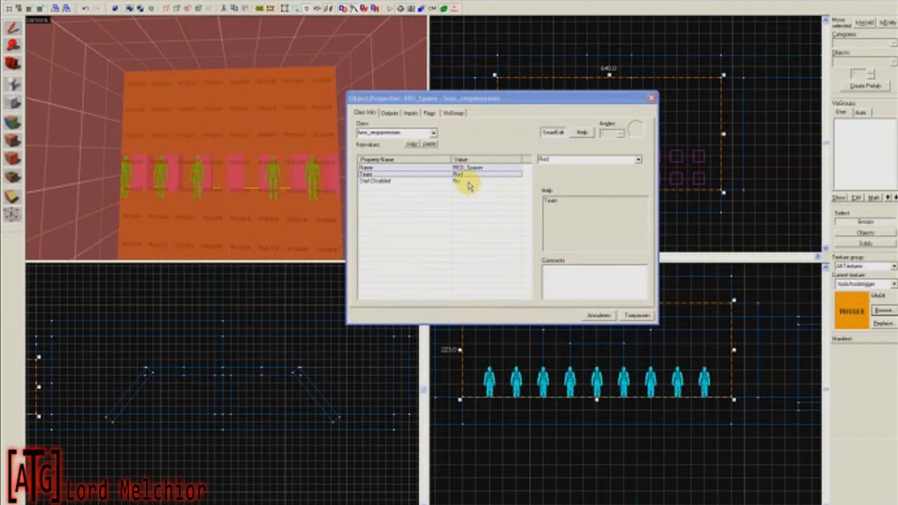
left_click(468, 181)
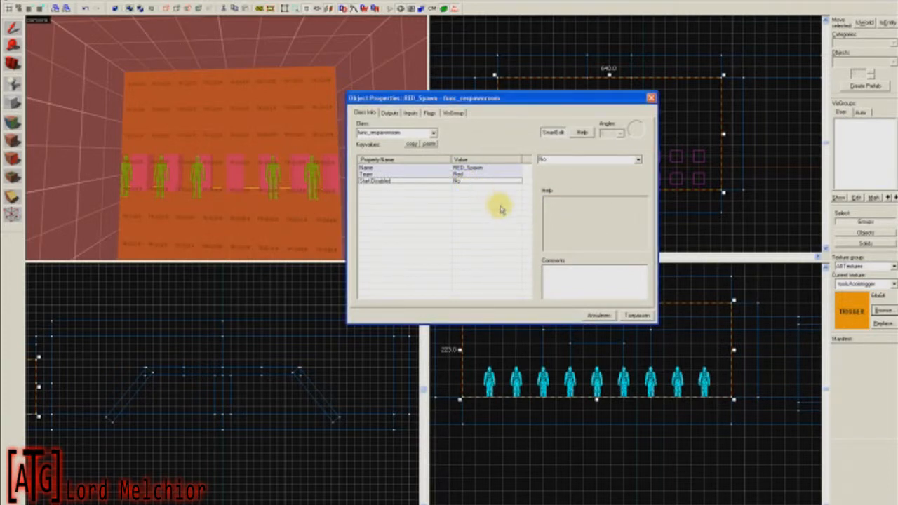
left_click(637, 316)
left_click(597, 315)
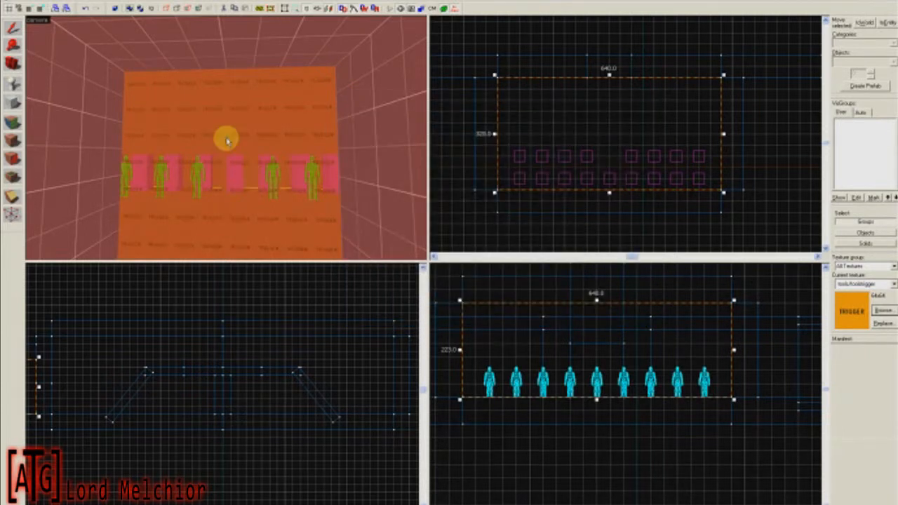
Inspect the trigger volume through the spawn room's doorway from the main map area in the 3D view
scroll(226, 139, "up", 3)
key("w")
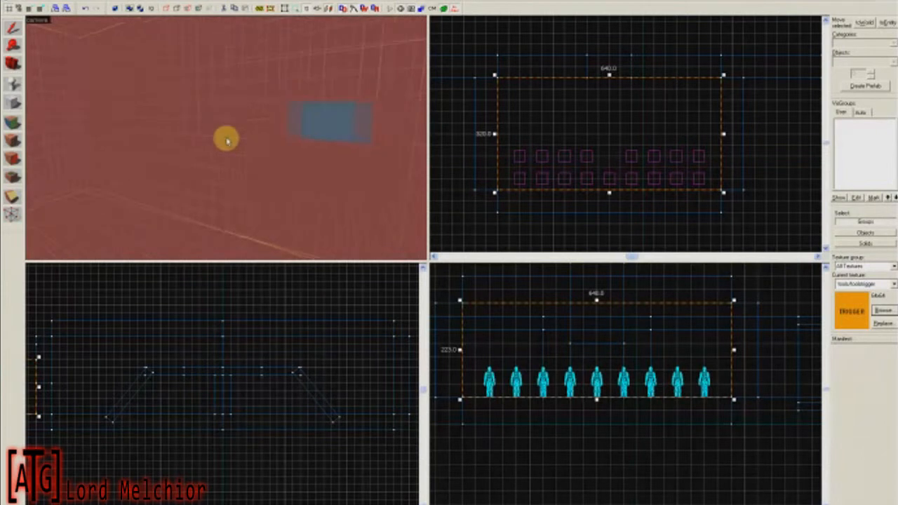
key("w")
key("s")
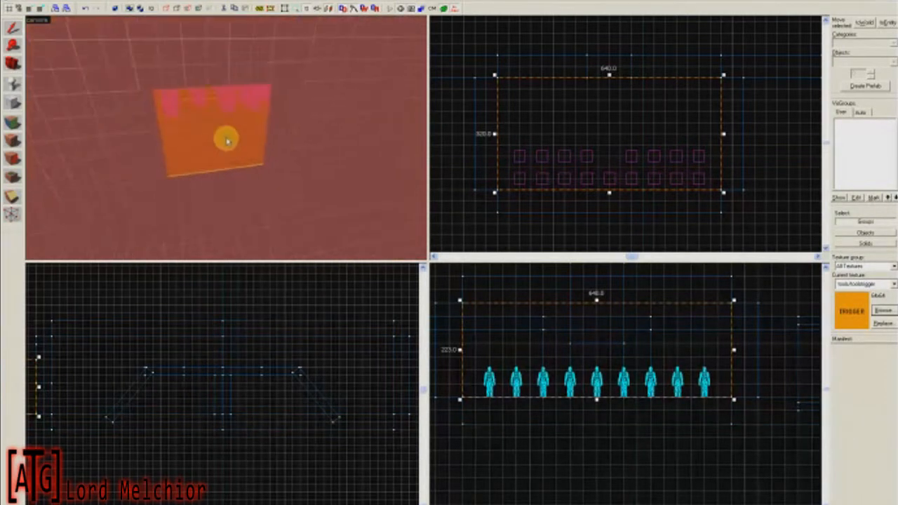
key("w")
key("s")
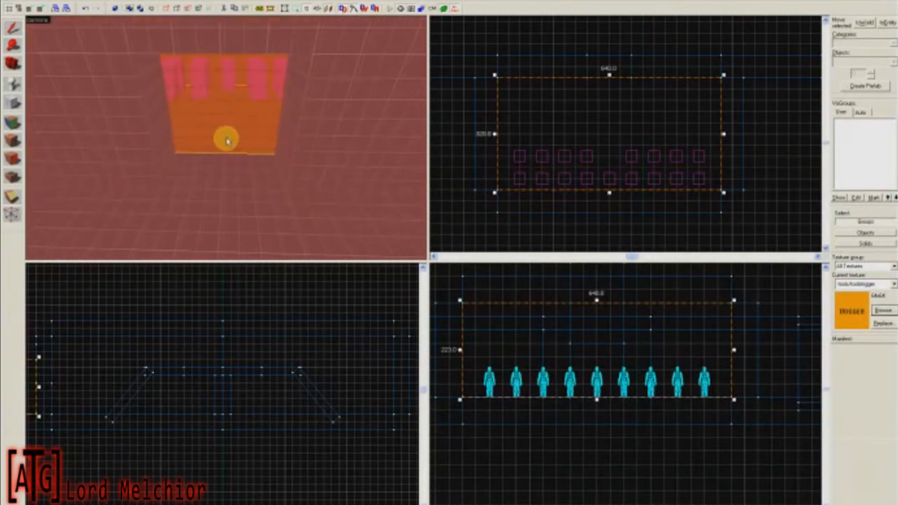
key("w")
key("s")
key("w")
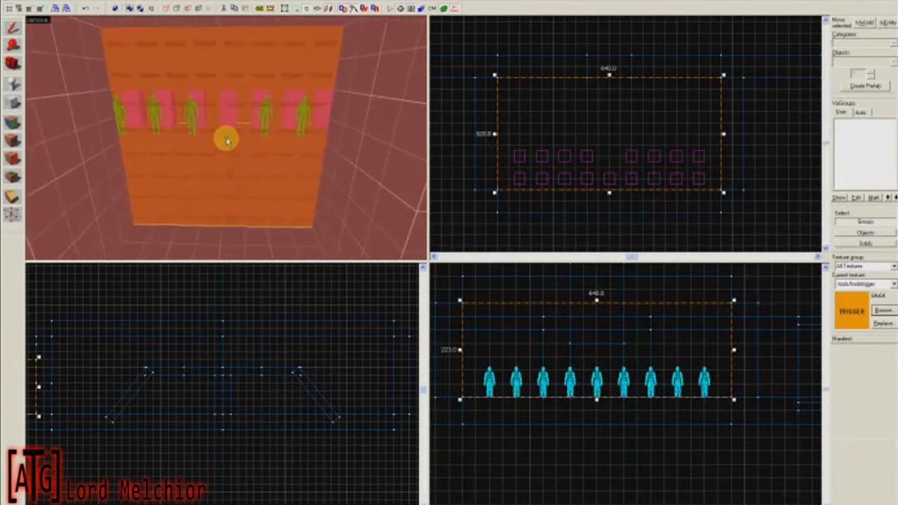
key("s")
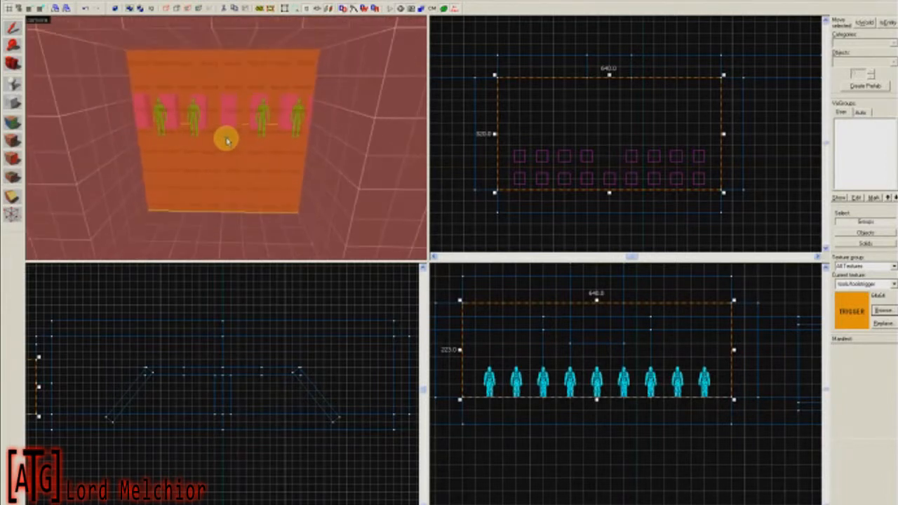
Filter the texture list by metal and make metal/metaldoor001 the current texture for a new block
left_click(10, 103)
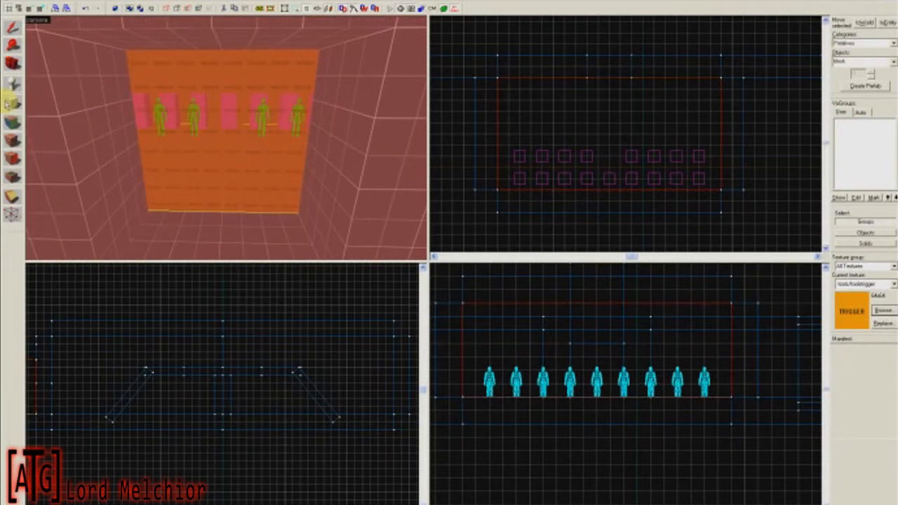
left_click(883, 311)
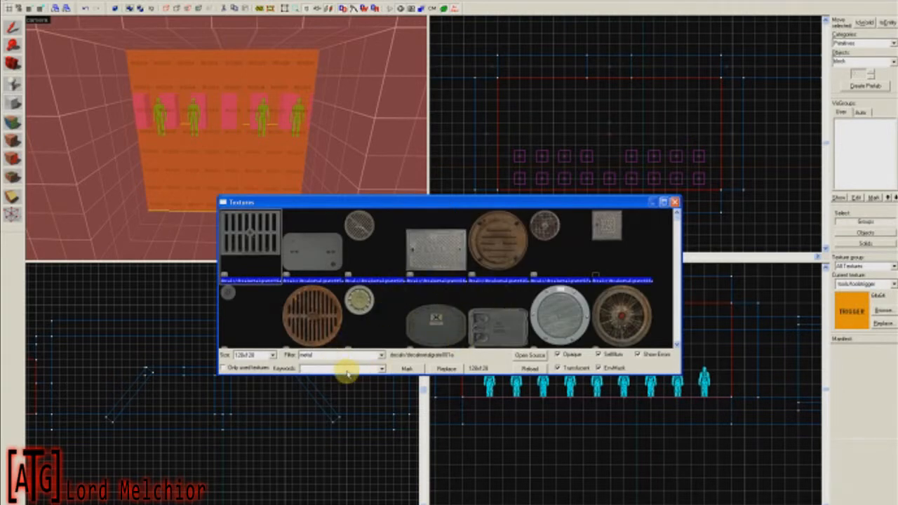
scroll(495, 270, "down", 3)
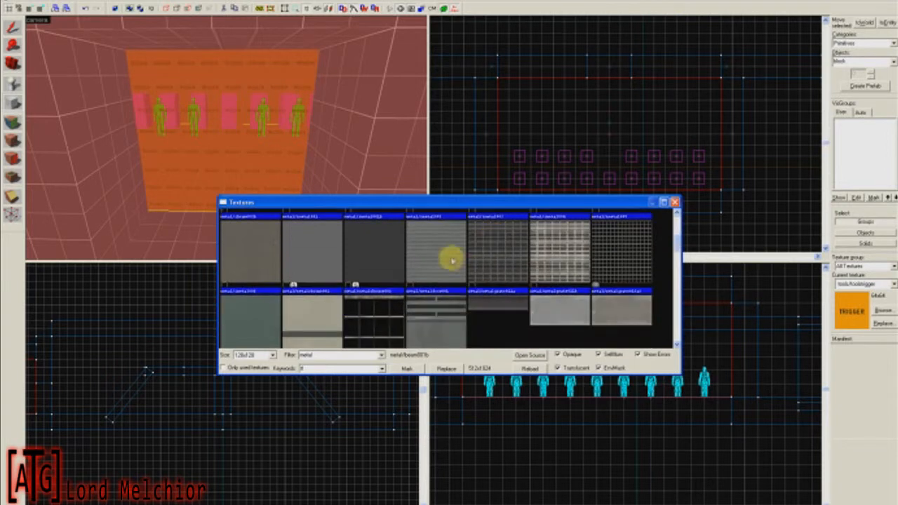
left_click(452, 259)
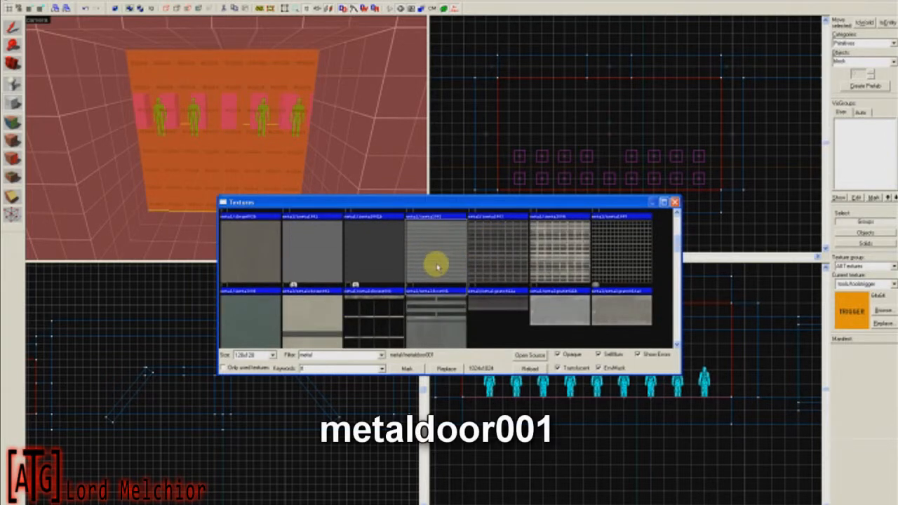
double_click(436, 265)
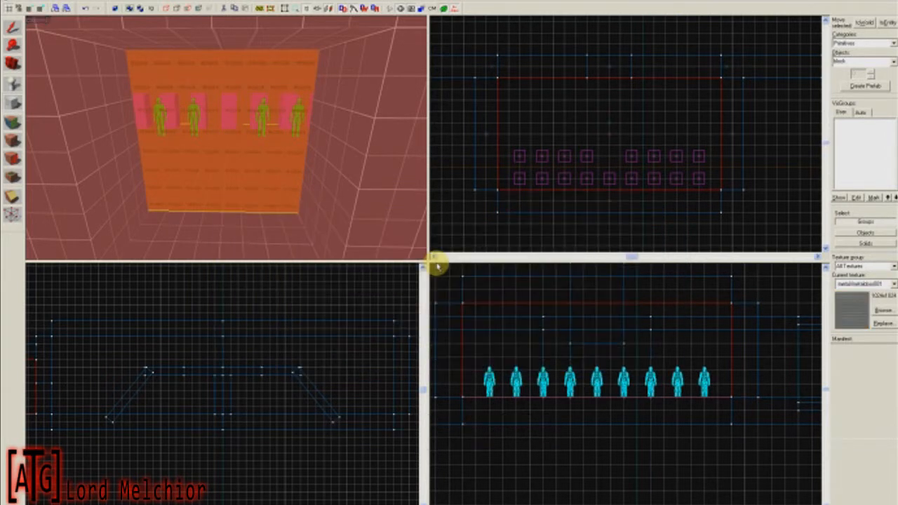
Draw a block outline 128 by 64 units across the spawn room's doorway in the overhead view
scroll(609, 45, "up", 6)
left_click_drag(544, 78, 673, 145)
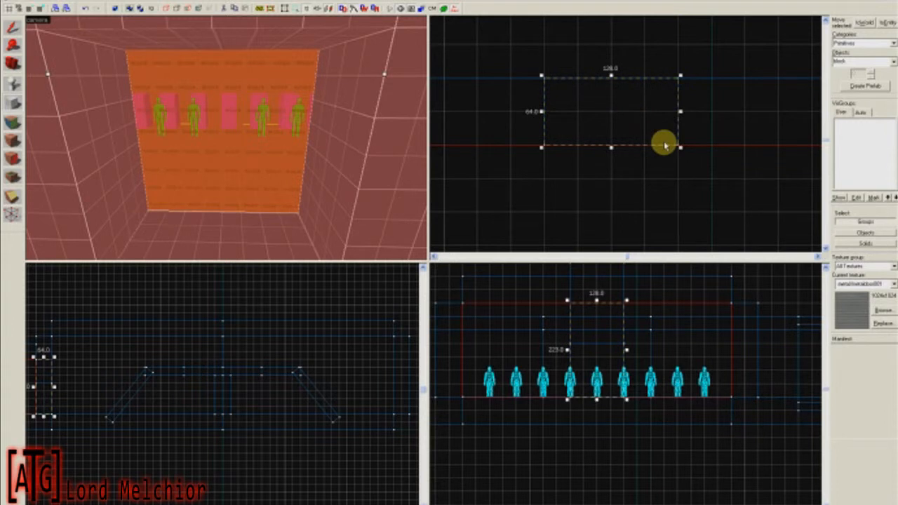
key("z")
key("z")
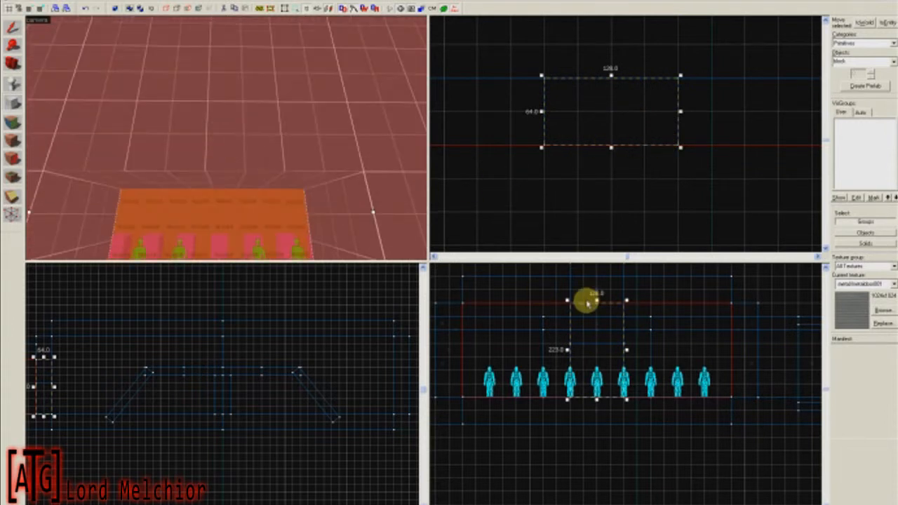
Lower the door block outline to 127 units high and create the brush
left_click_drag(595, 301, 601, 349)
key("z")
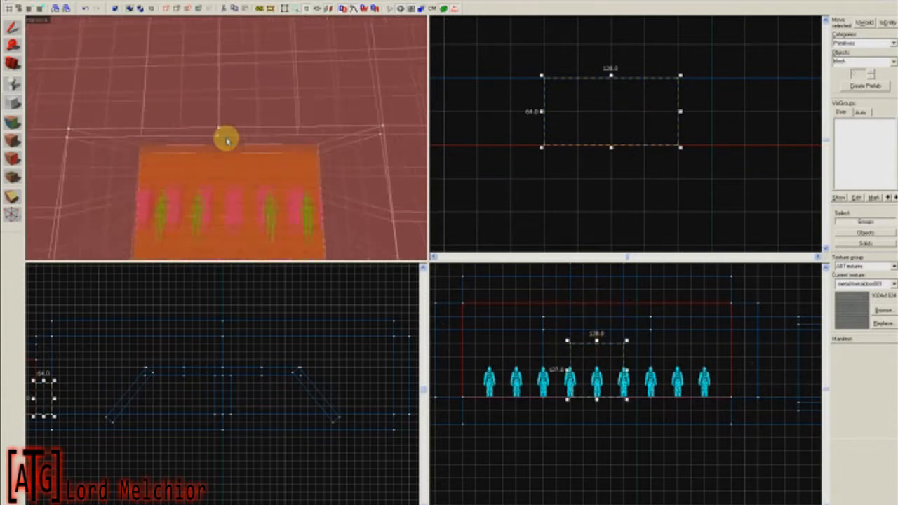
key("w")
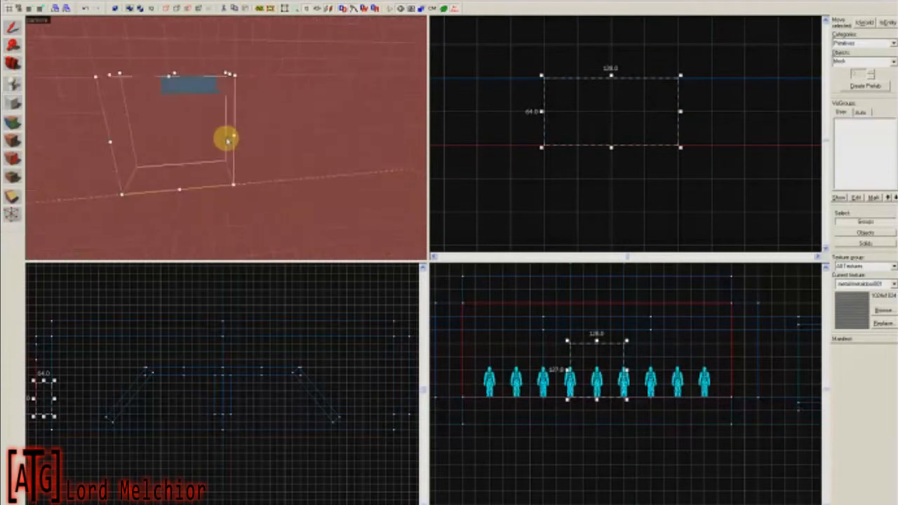
key("w")
key("z")
key("Return")
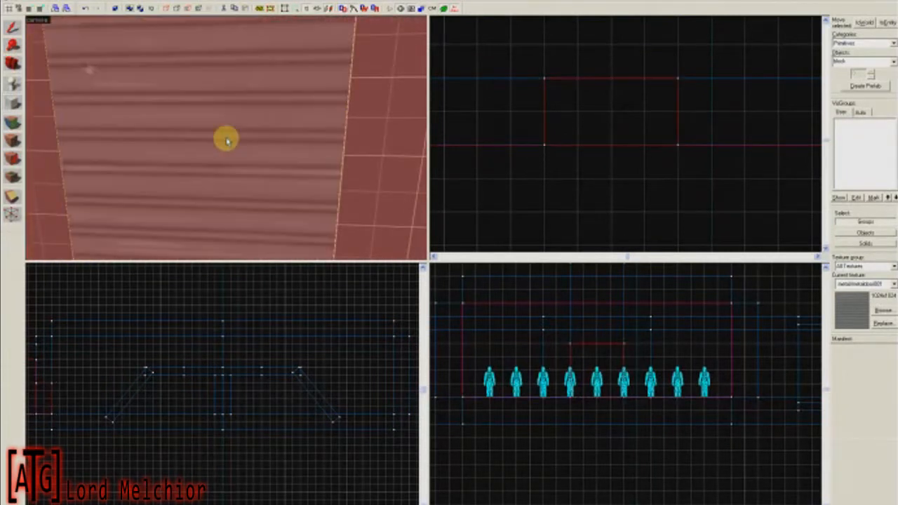
Thin the metal door brush from both faces to 32 units deep, centred in the doorway, using a finer grid
key("z")
key("s")
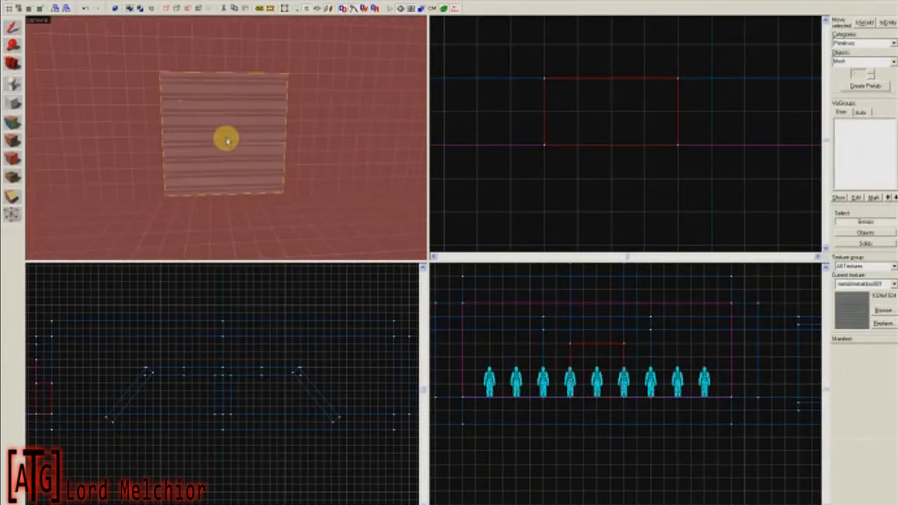
key("a")
key("w")
key("z")
left_click(12, 27)
key("[")
left_click_drag(611, 74, 611, 88)
left_click_drag(612, 149, 613, 137)
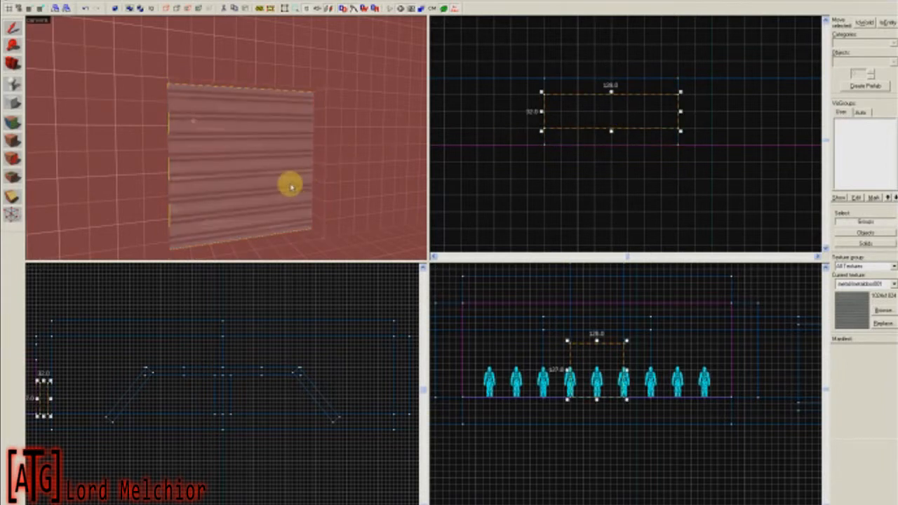
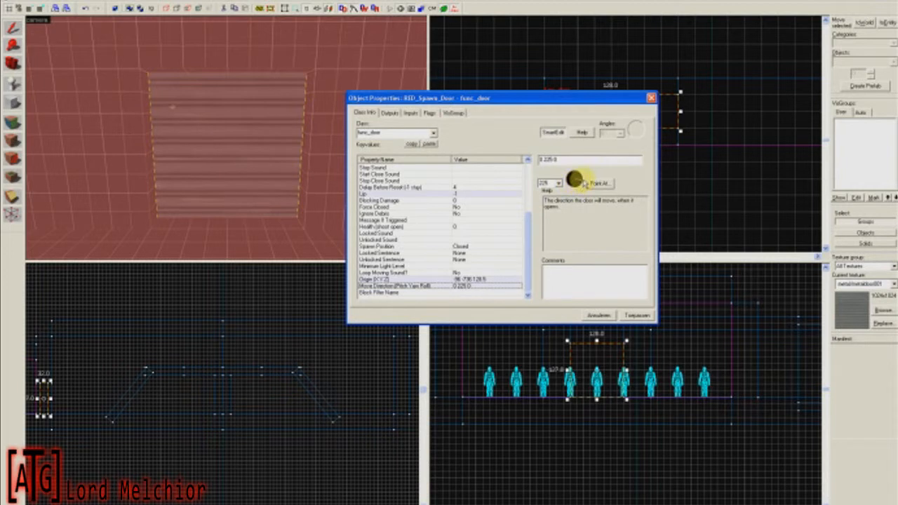
Set the move direction of the RED_Spawn_Door func_door to Up, apply the properties and close them
left_click(582, 180)
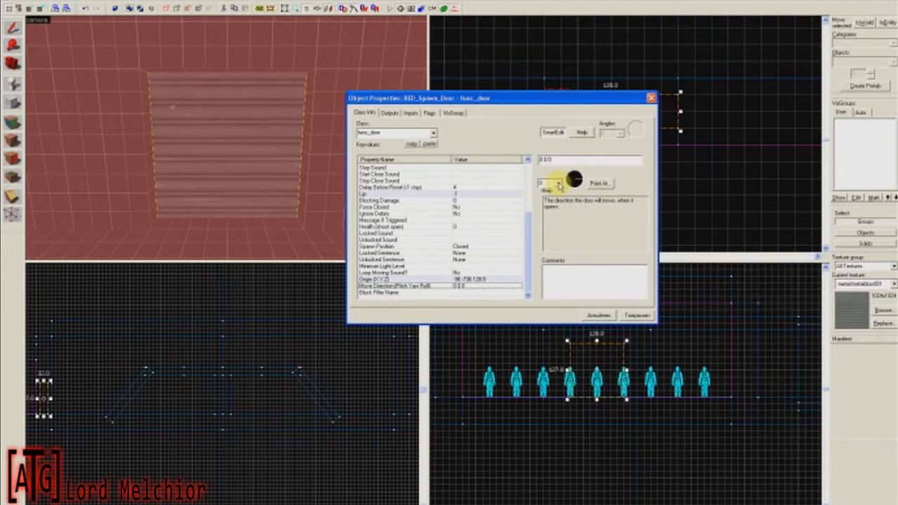
left_click(559, 183)
left_click(549, 193)
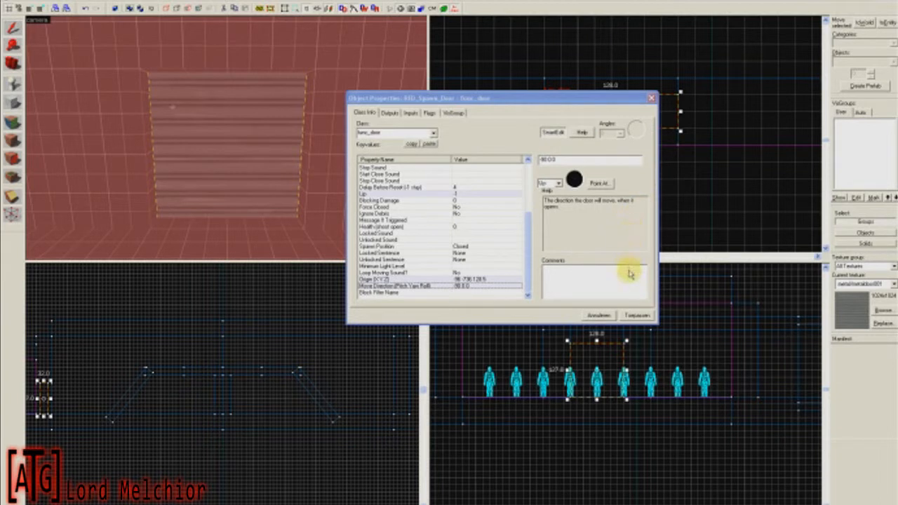
left_click(636, 316)
left_click(600, 316)
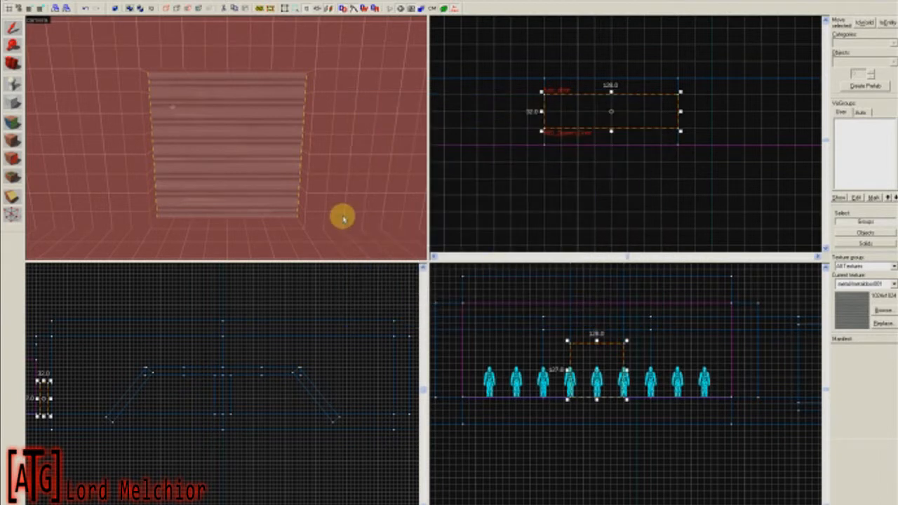
Start a new block, browse the textures and clear the metal filter
scroll(226, 141, "up", 5)
key("s")
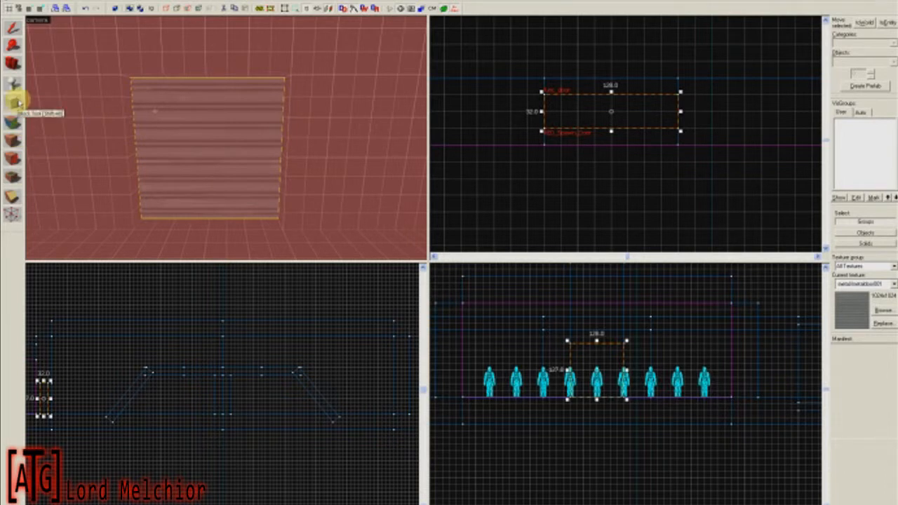
left_click(15, 102)
left_click(881, 309)
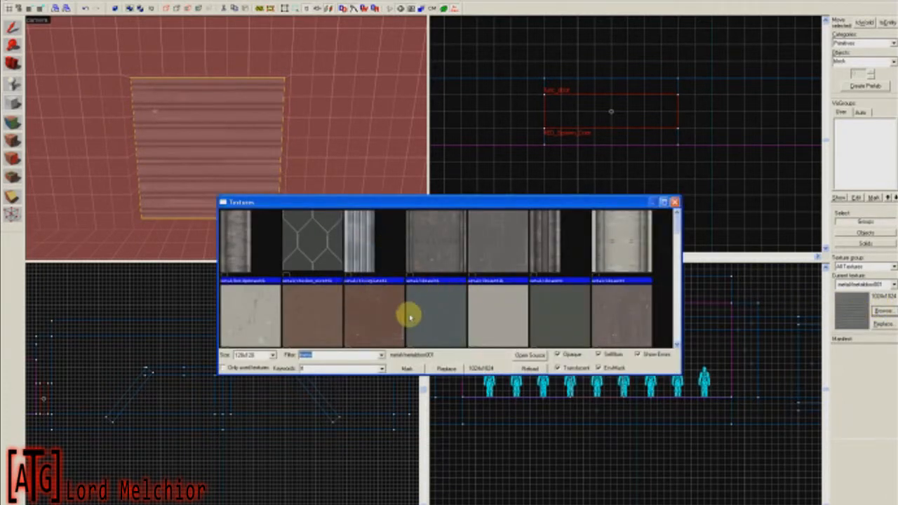
left_click(345, 357)
key("BackSpace")
key("BackSpace")
key("BackSpace")
key("BackSpace")
key("BackSpace")
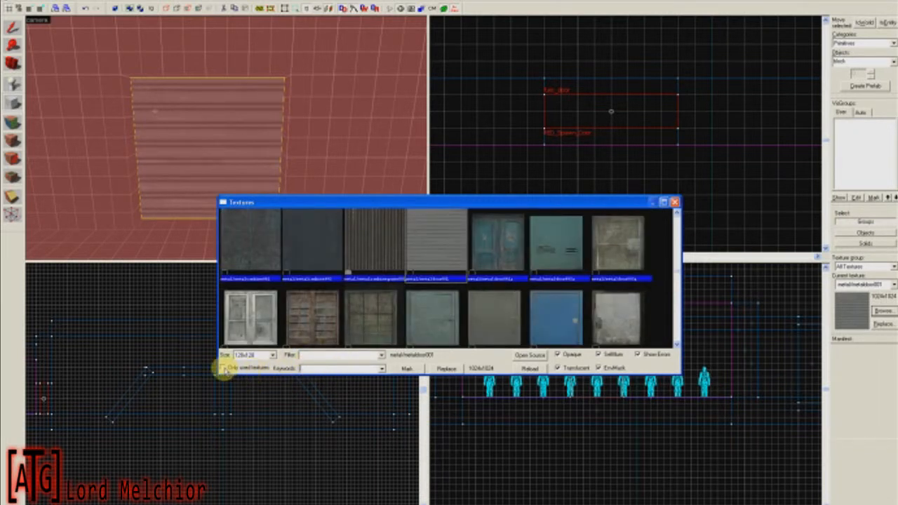
Limit the texture list to used textures and make tools/tooltrigger the current texture
left_click(223, 369)
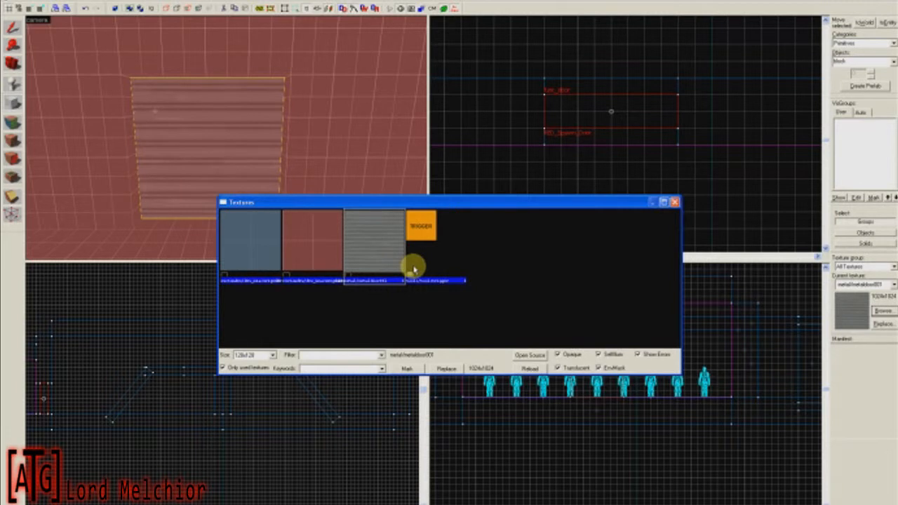
left_click(423, 254)
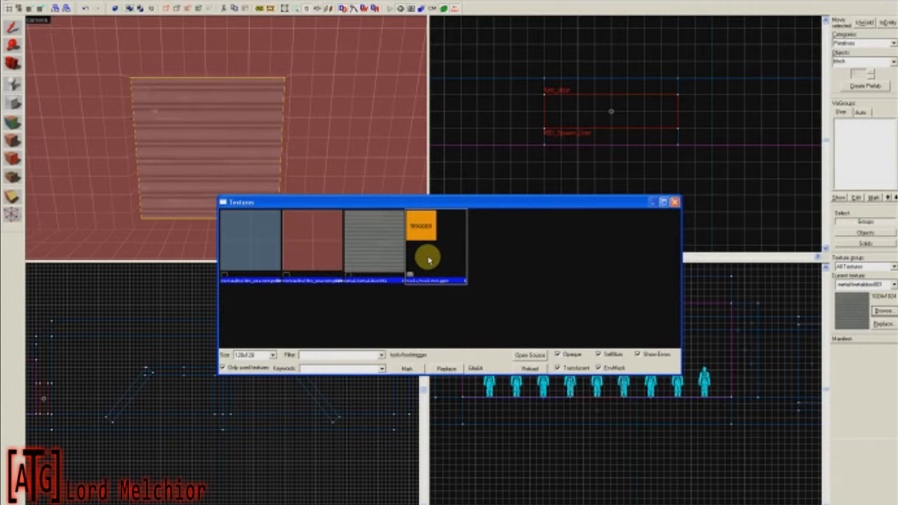
double_click(430, 260)
Draw a block 192 by 128 units around the spawn door in the overhead view and create the trigger brush
scroll(630, 136, "up", 2)
scroll(631, 137, "down", 3)
middle_click_drag(695, 129, 689, 104)
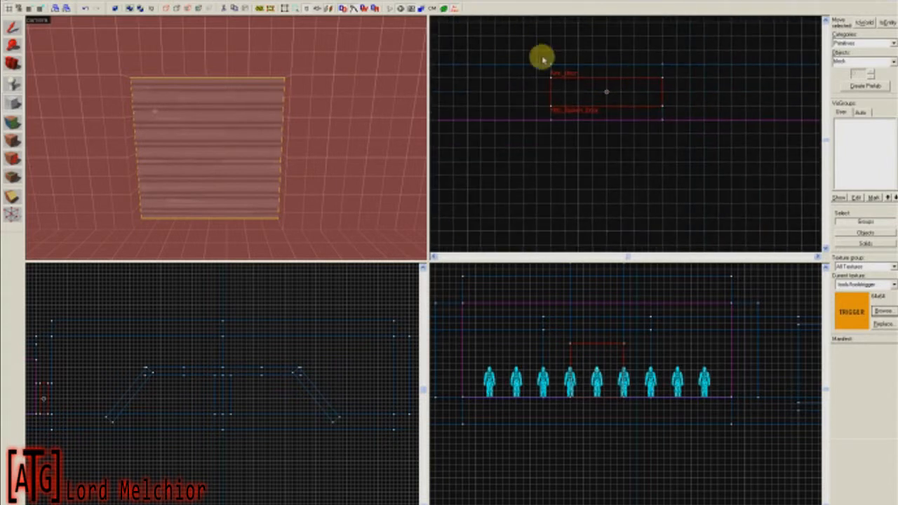
left_click_drag(533, 43, 685, 155)
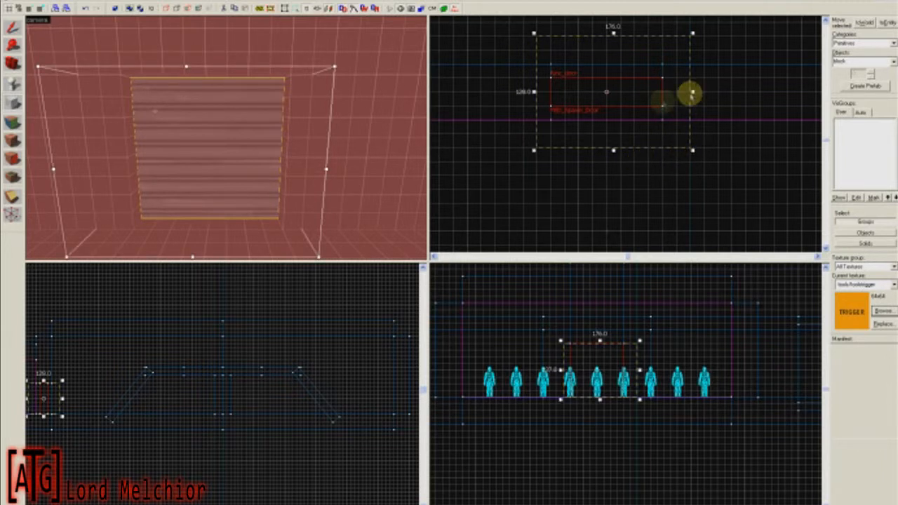
left_click_drag(534, 92, 525, 93)
key("z")
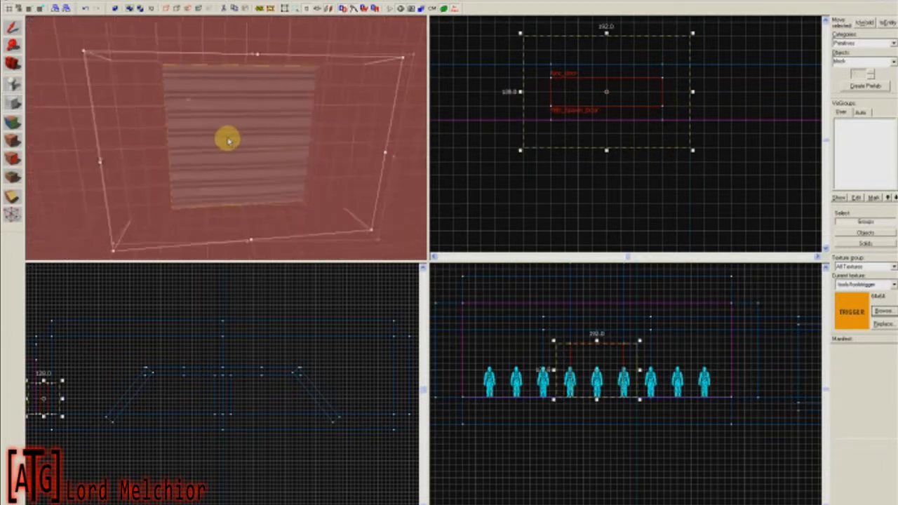
key("s")
key("w")
key("s")
key("d")
key("w")
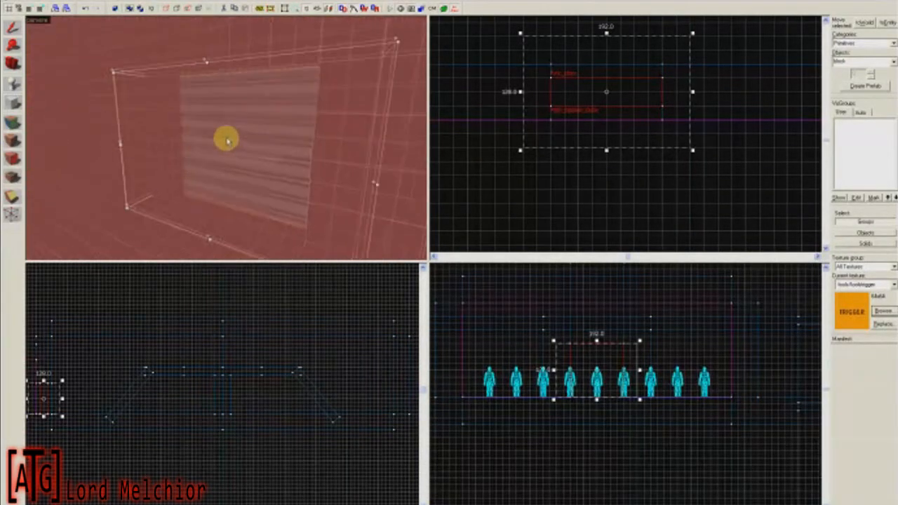
key("s")
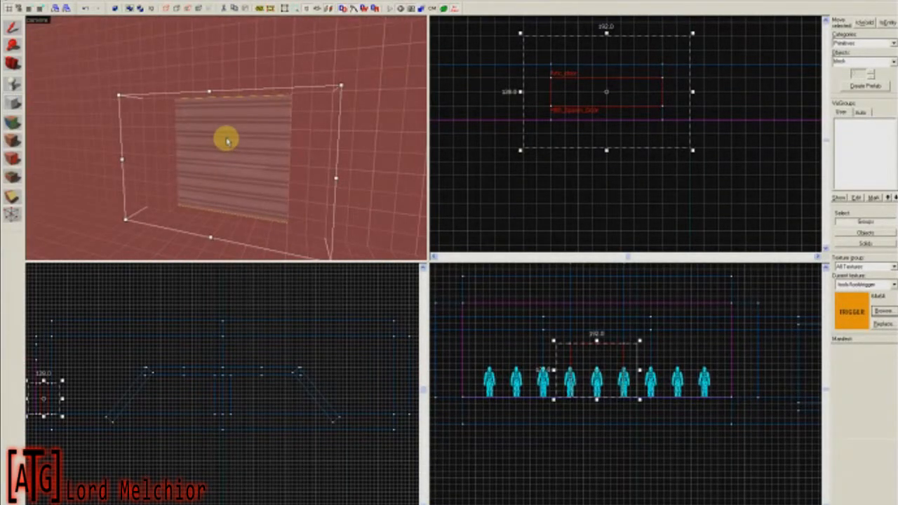
key("Return")
Inspect the new trigger brush around the metal door from both sides of the doorway in the 3D view
key("w")
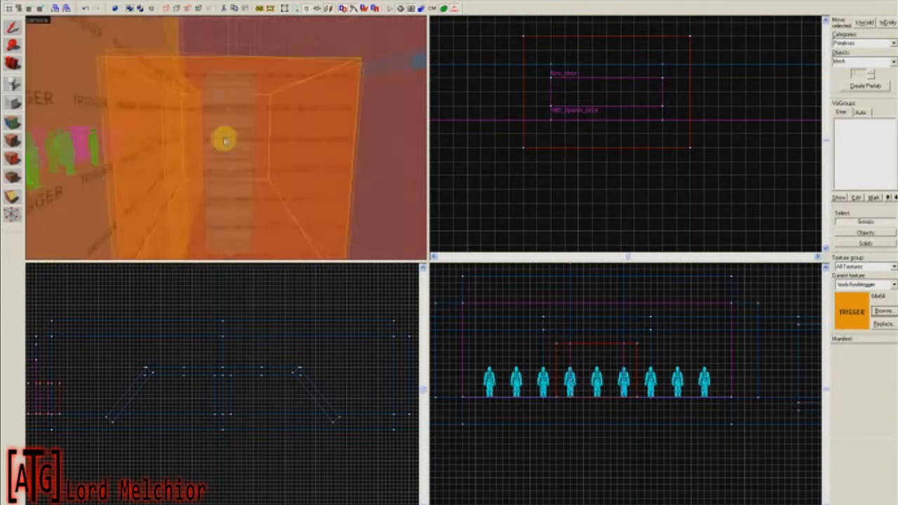
key("a")
key("s")
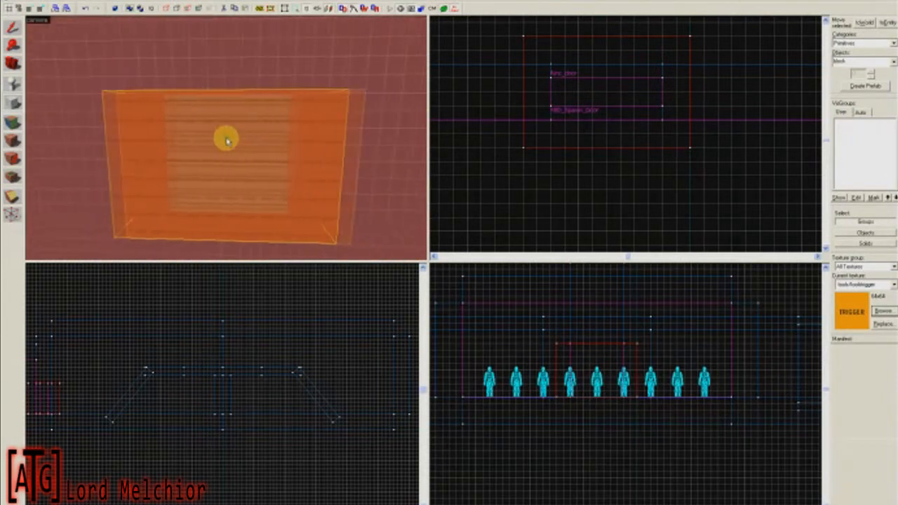
key("w")
key("s")
key("d")
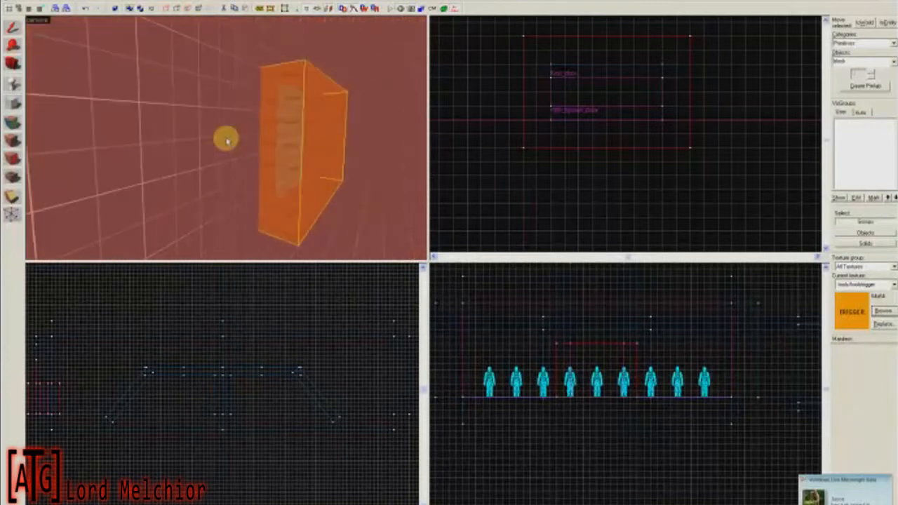
key("w")
key("s")
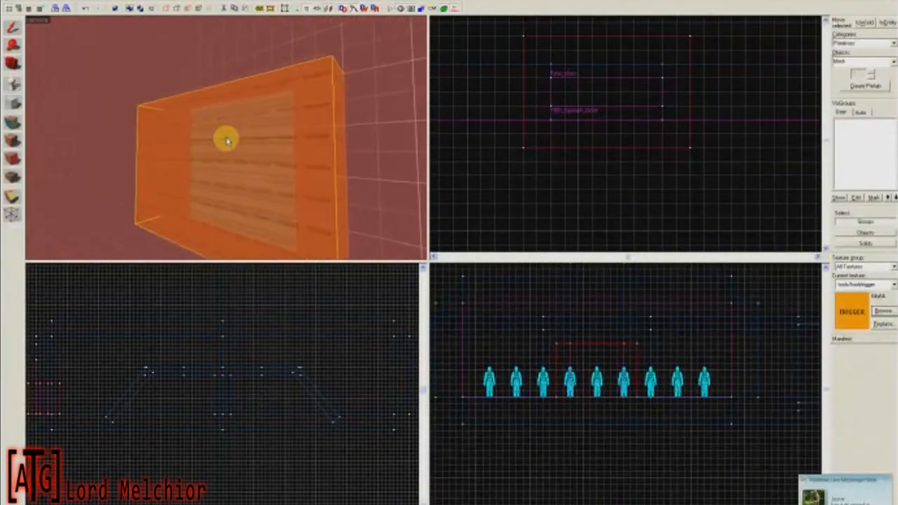
key("w")
key("s")
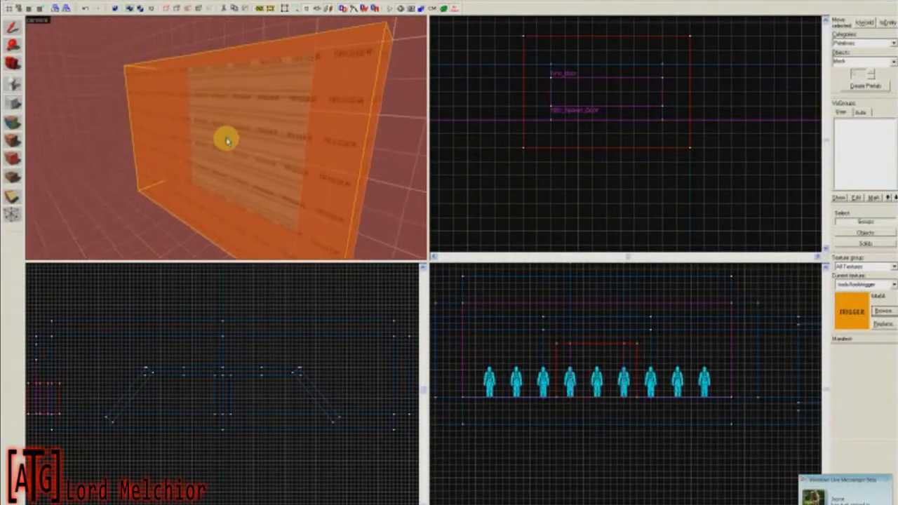
key("w")
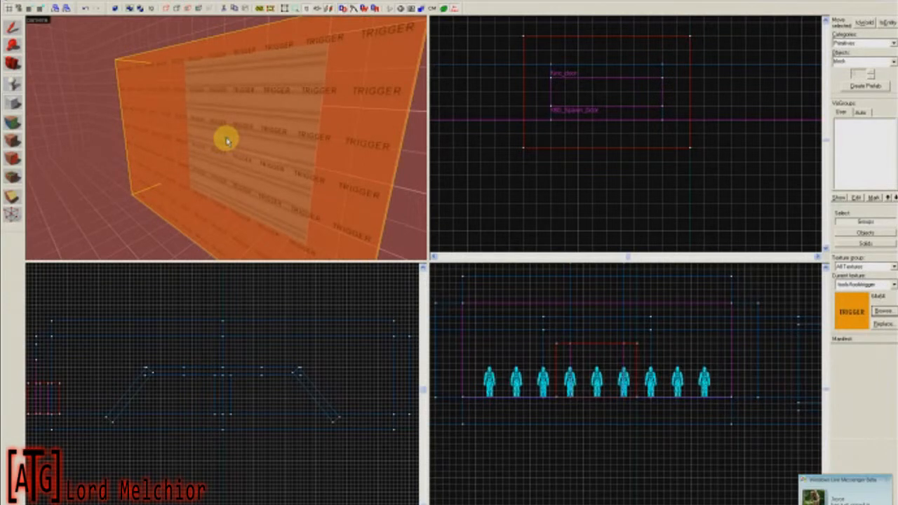
Raise the door trigger brush's top edge to make it 159 units high
left_click(17, 31)
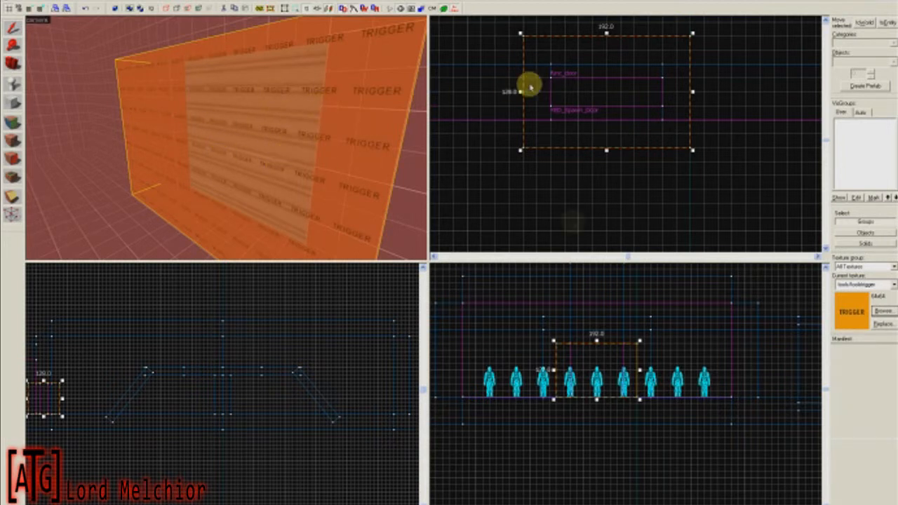
left_click_drag(597, 341, 597, 328)
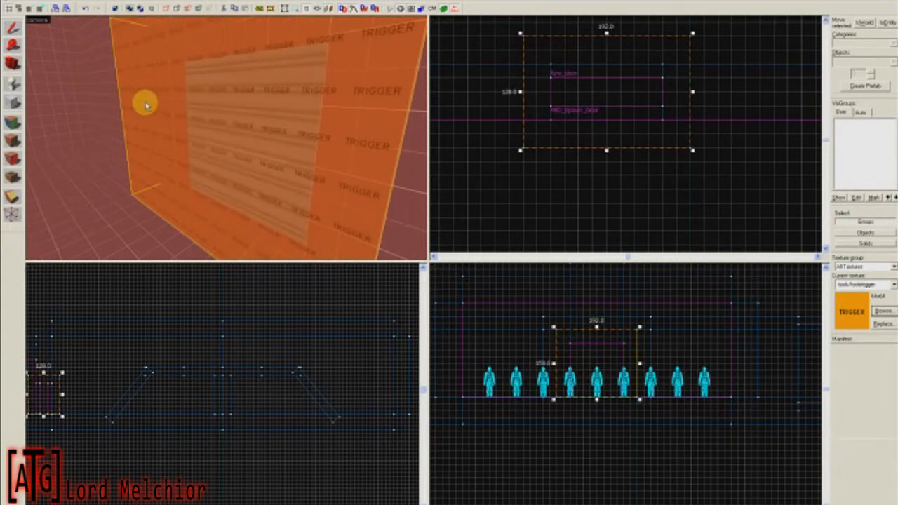
Tie the brush surrounding the spawn door to an entity and set its class to trigger_multiple
key("ctrl+t")
left_click_drag(418, 137, 375, 140)
left_click(339, 139)
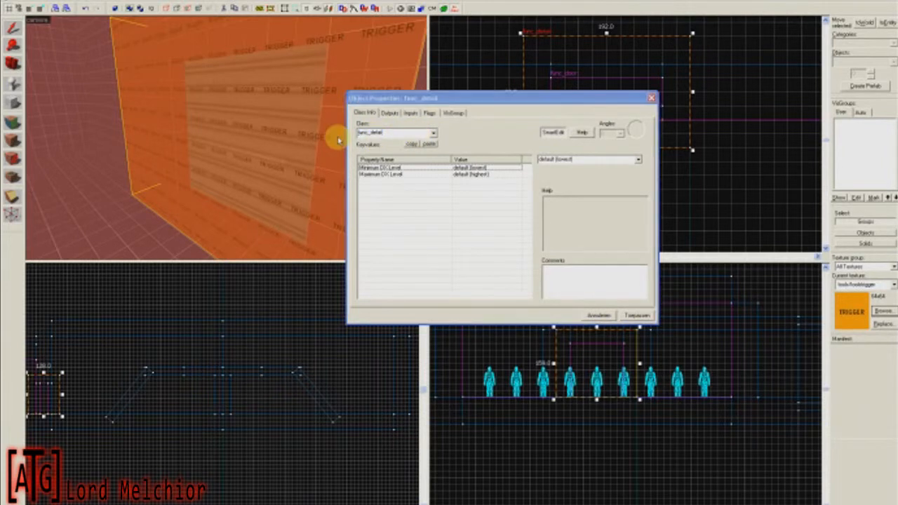
left_click_drag(403, 135, 358, 139)
type("t")
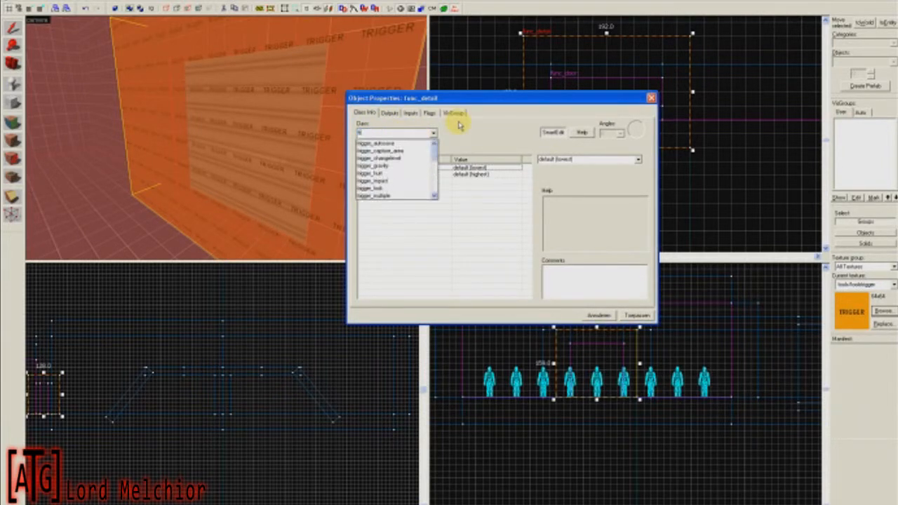
type("rigger_multiple")
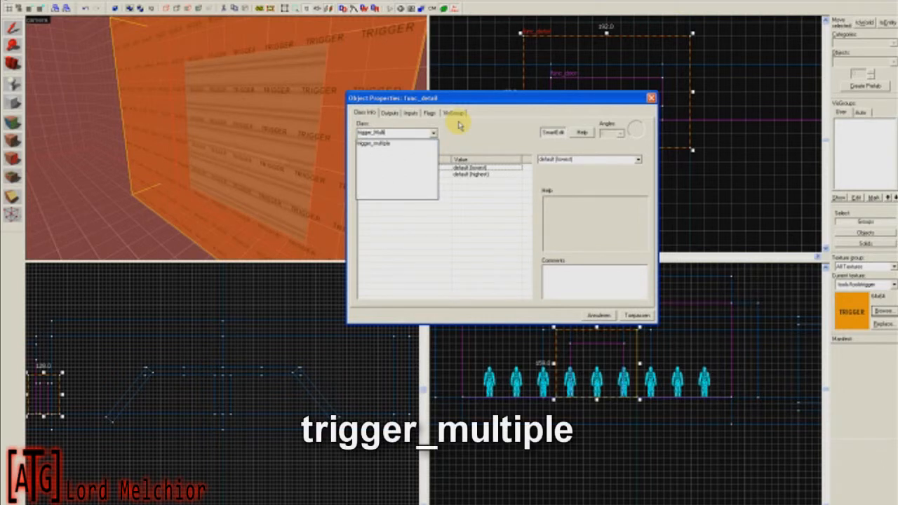
Name the trigger_multiple RED_Spawn_Door_Trigger, apply it, and check its Start Disabled setting
left_click(575, 162)
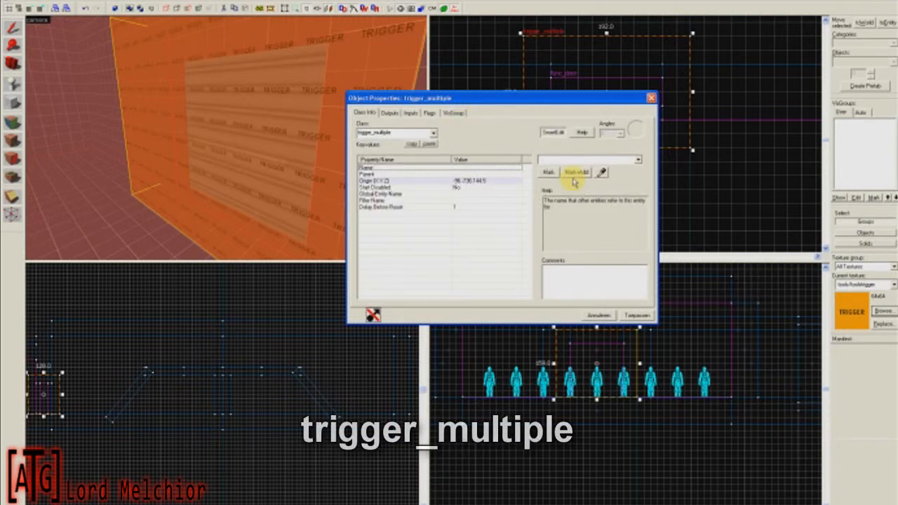
type("RED-Spawn_Door")
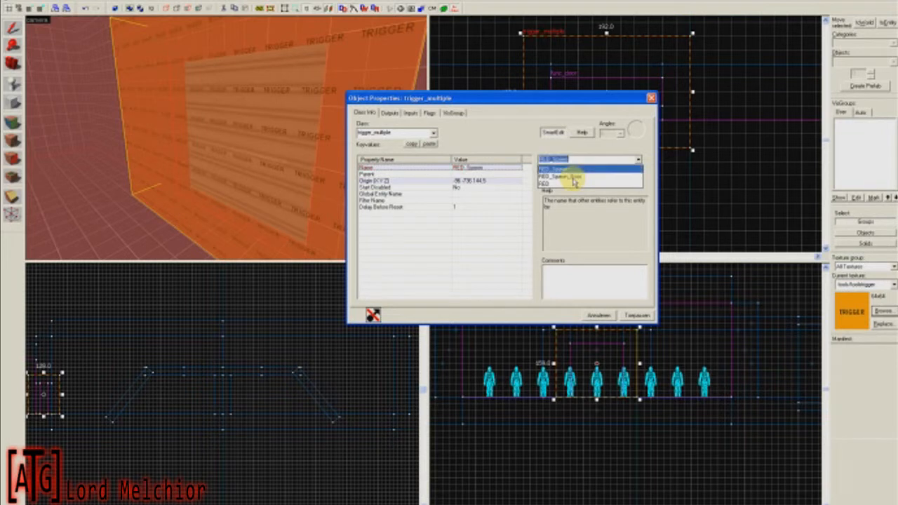
type("_1")
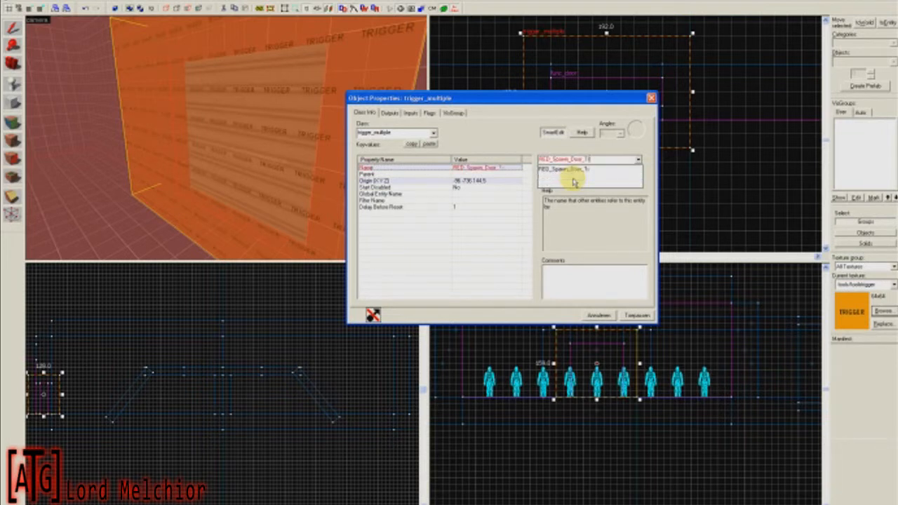
type("ger")
left_click(632, 315)
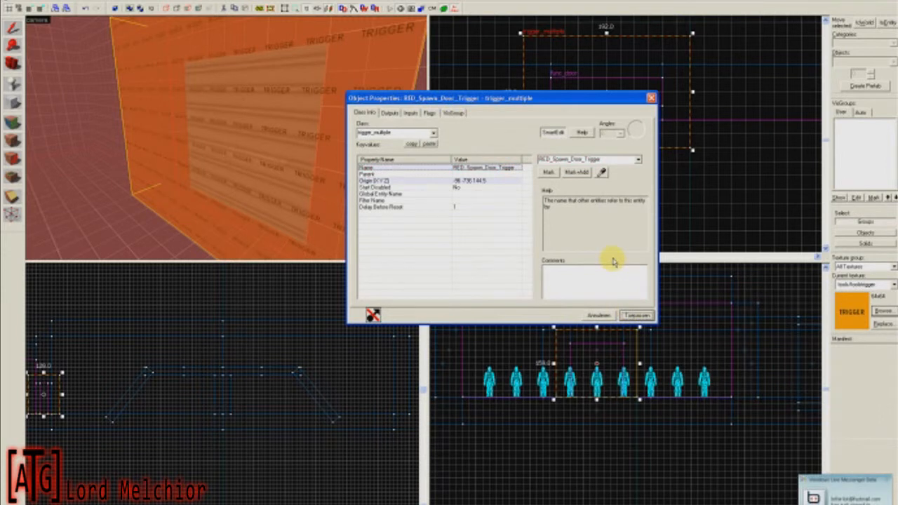
left_click(406, 188)
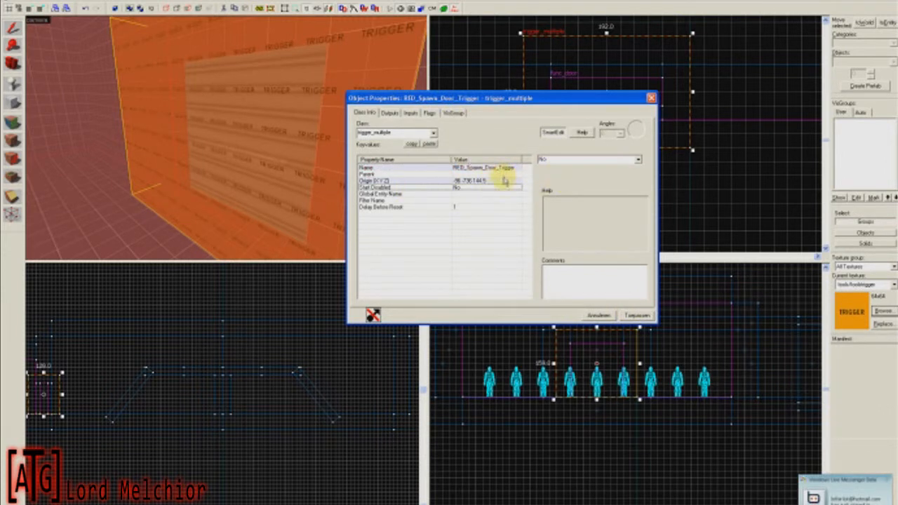
Add an OnStartTouch output to the door trigger that sends Open to RED_Spawn_Door with a delay of 0
left_click(393, 113)
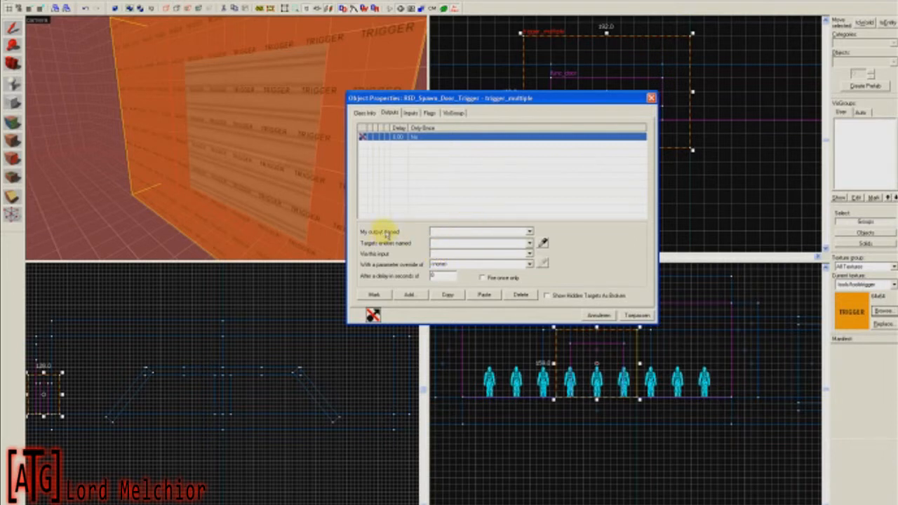
left_click(529, 233)
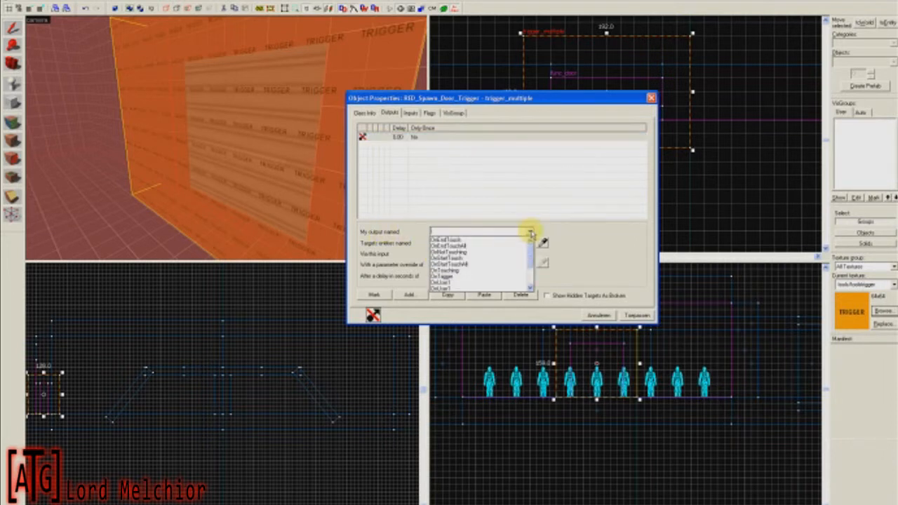
left_click(512, 259)
left_click(529, 242)
left_click(521, 261)
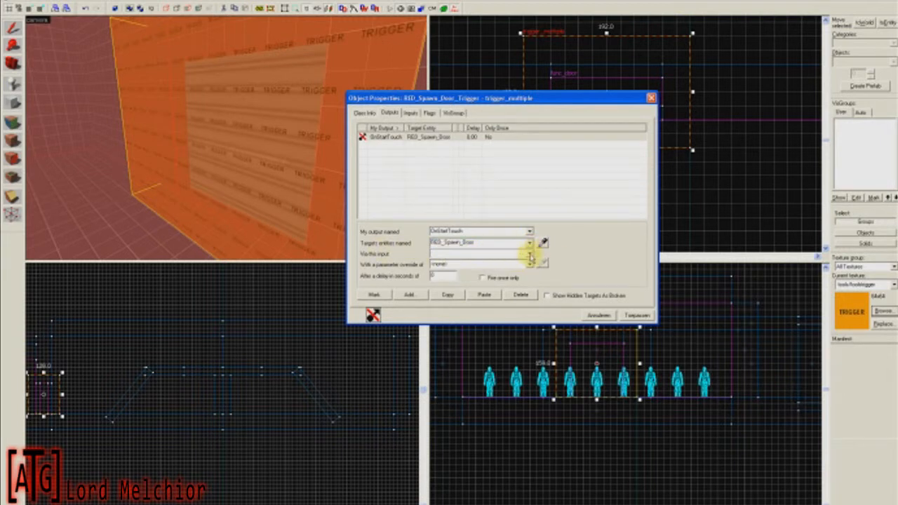
left_click(530, 256)
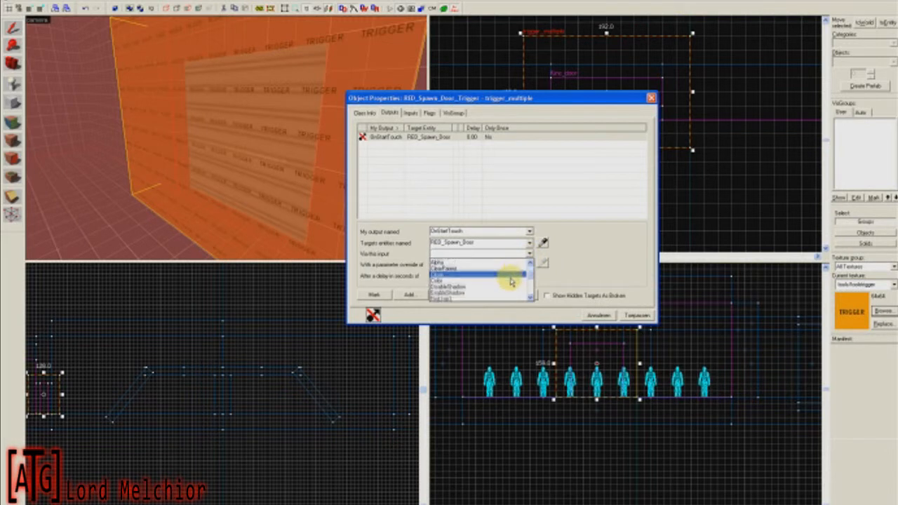
left_click(501, 294)
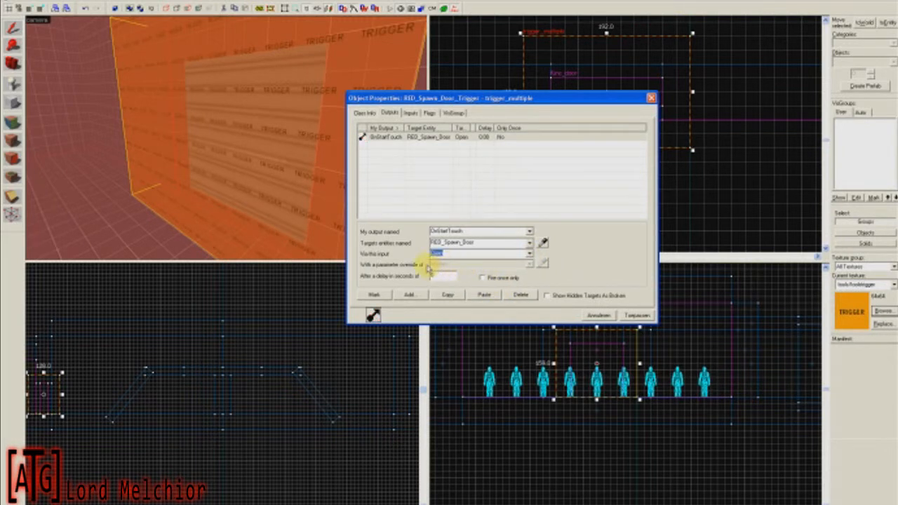
left_click(440, 277)
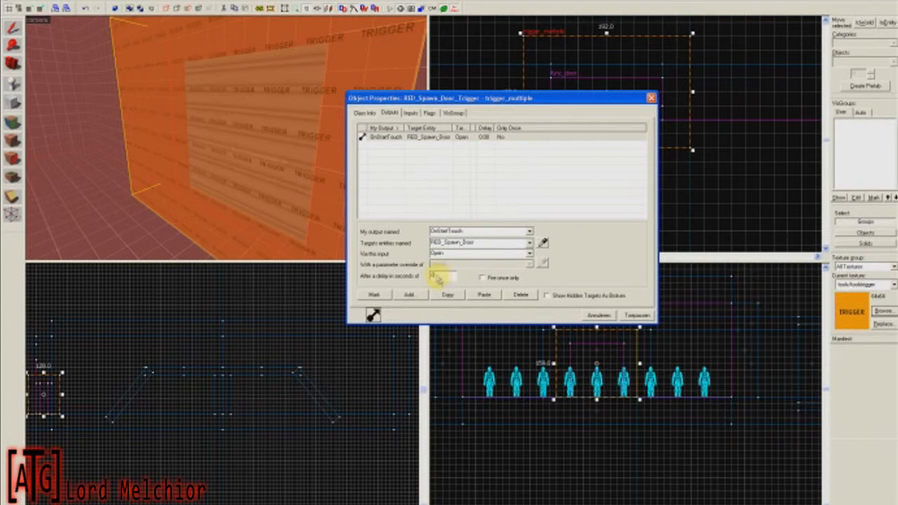
left_click(639, 315)
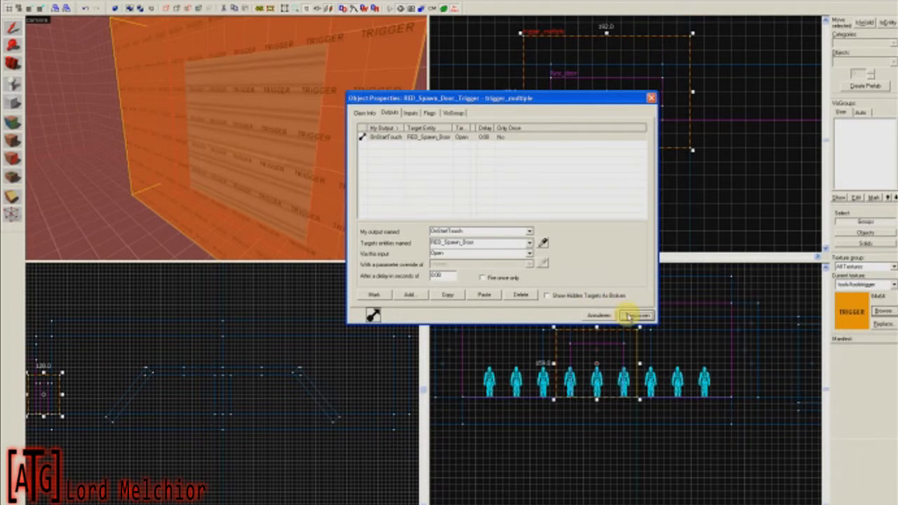
left_click(598, 316)
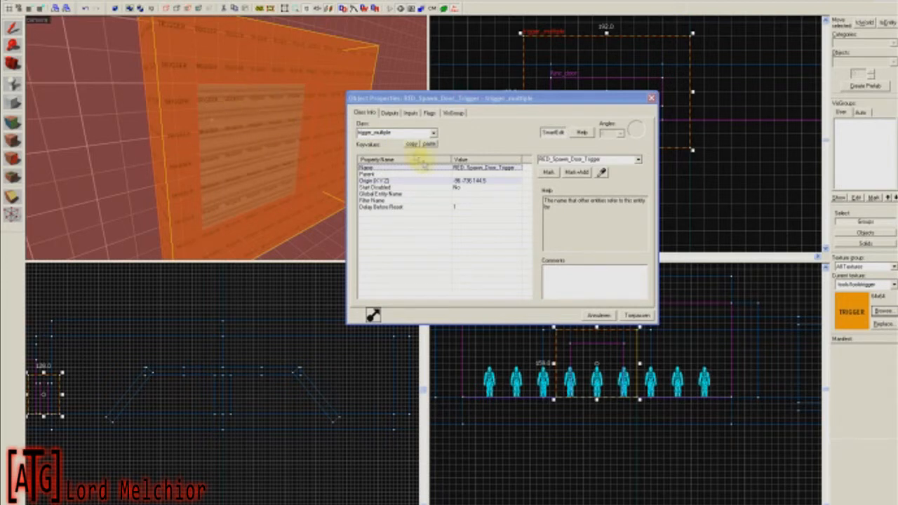
Set the door trigger's Filter Name to Filter_RED and apply the change
left_click(395, 201)
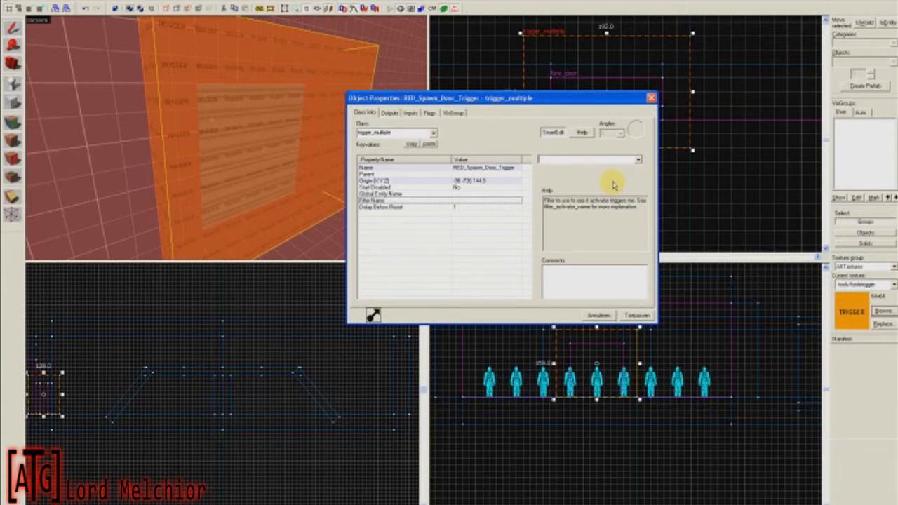
type("f")
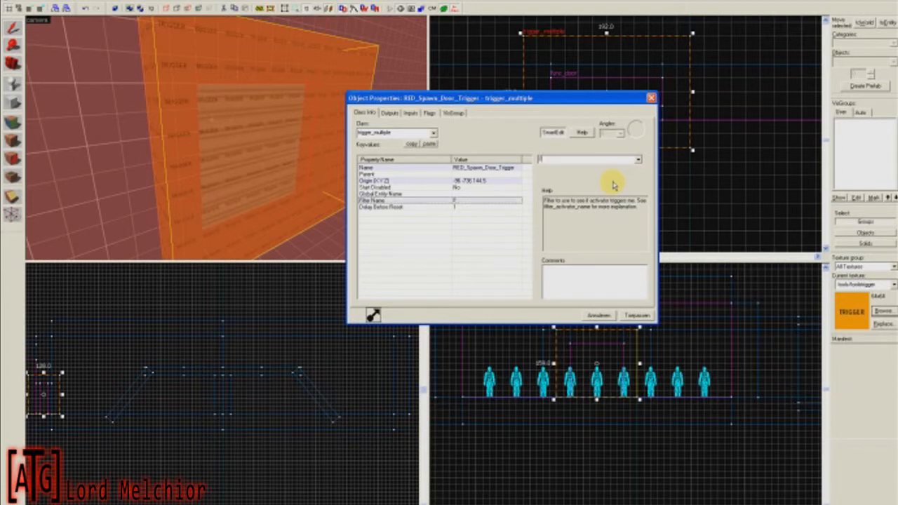
type("ilter_RED")
left_click(631, 316)
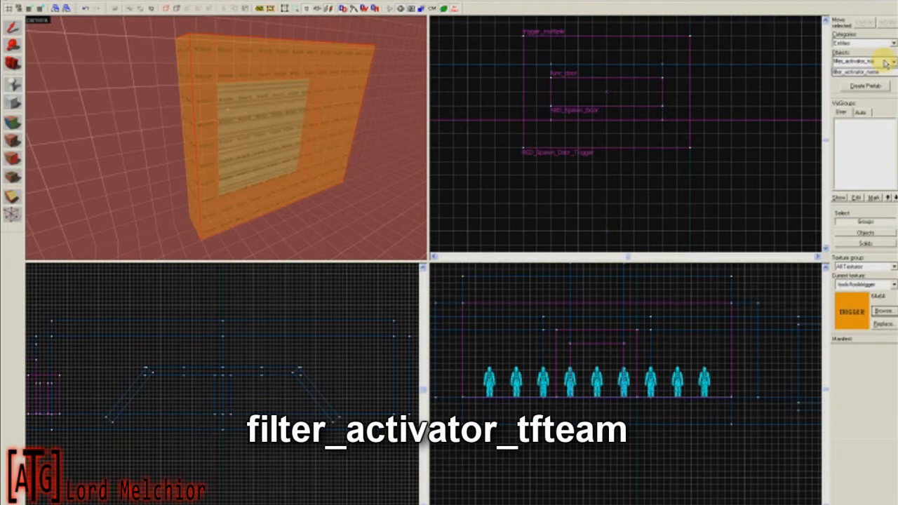
Place a filter_activator_tfteam entity on the wall beside the spawn door trigger
left_click(870, 72)
left_click(124, 144)
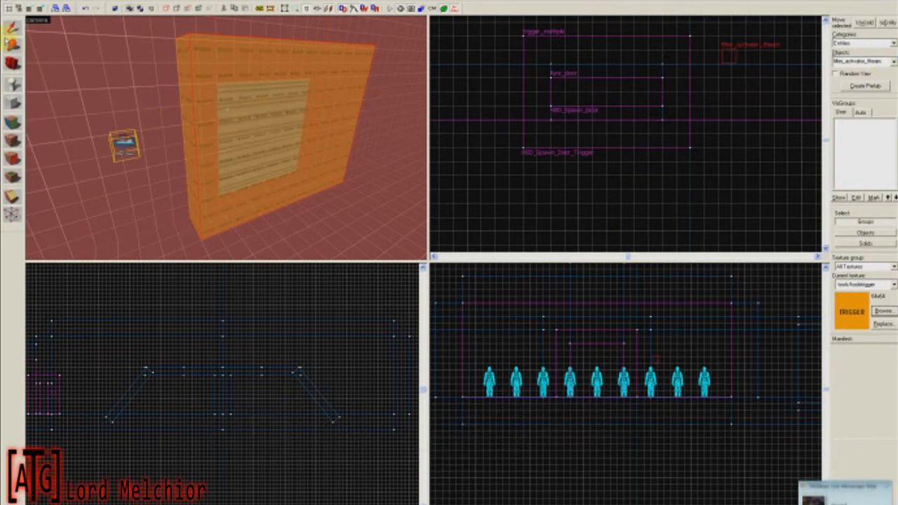
key("shift+s")
Set the filter_activator_tfteam entity's team to Red and check its filter mode
double_click(124, 144)
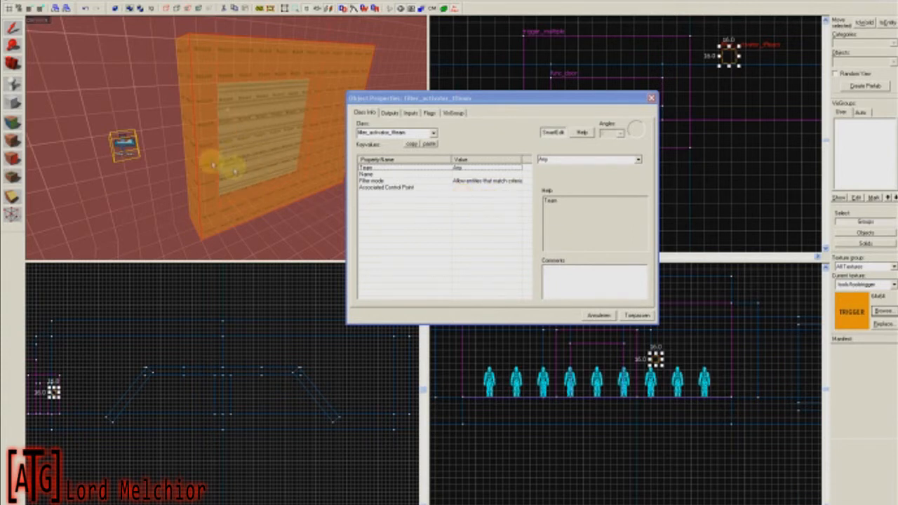
left_click(638, 159)
left_click(628, 175)
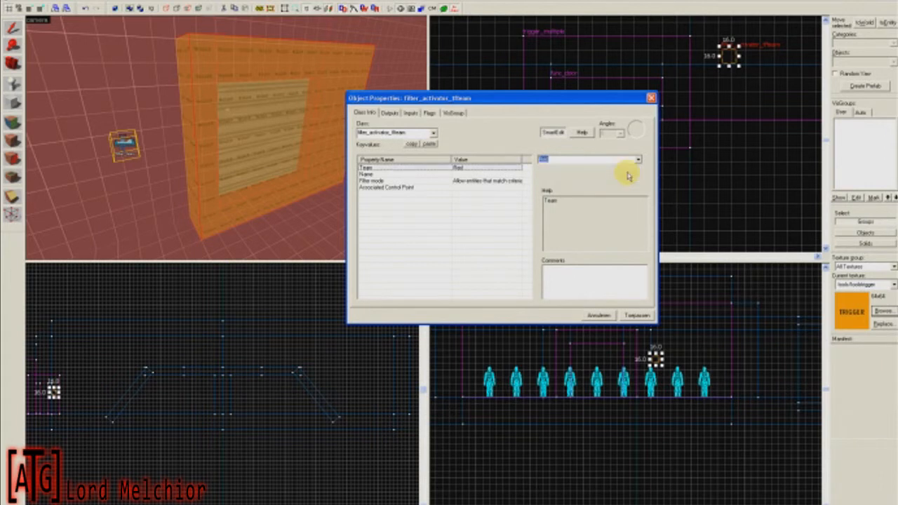
left_click(499, 181)
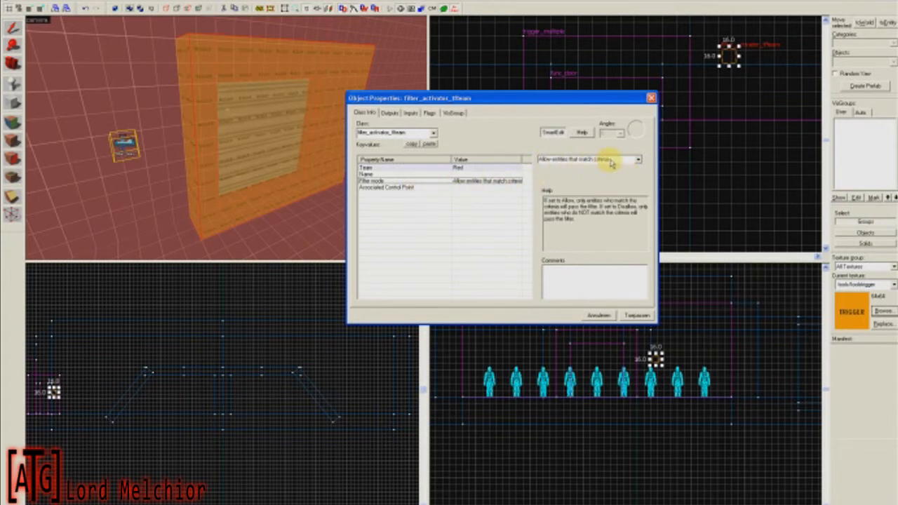
Name the team filter entity Filter_RED, keep its filter mode at Allow entities that match criteria, and apply
left_click(425, 174)
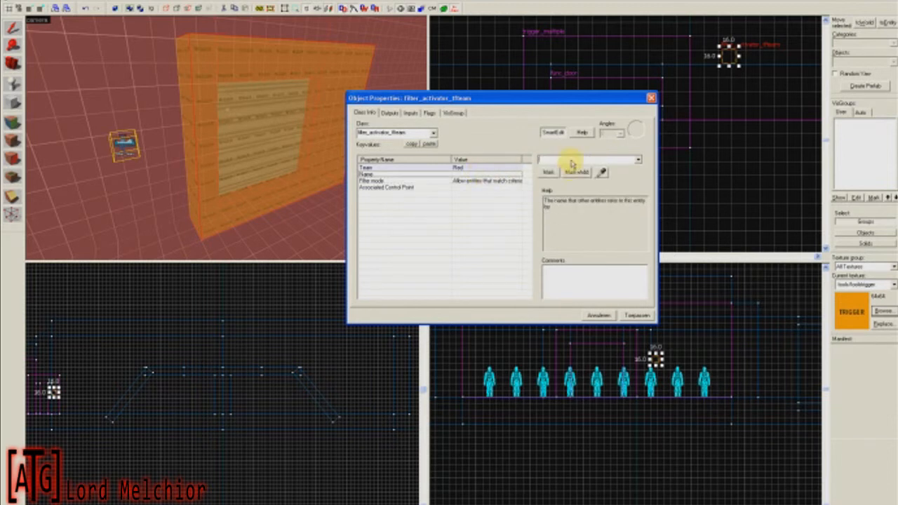
type("R")
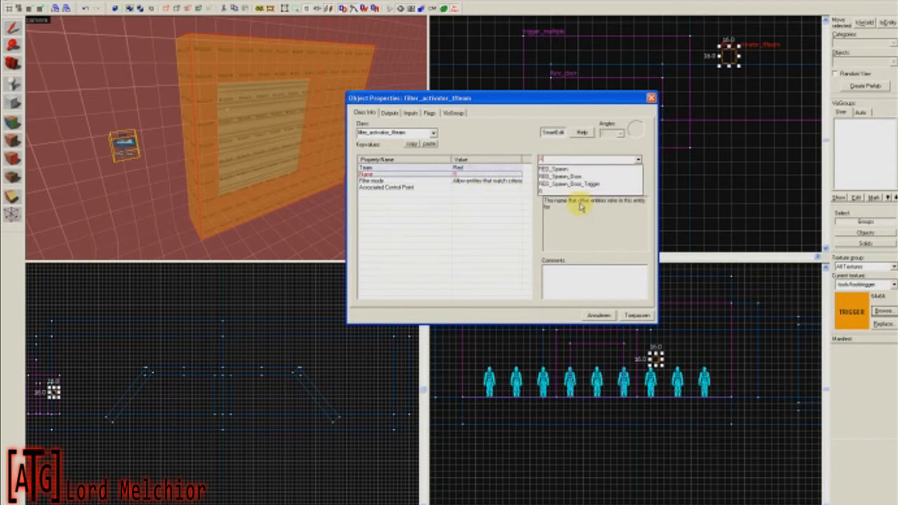
key("BackSpace")
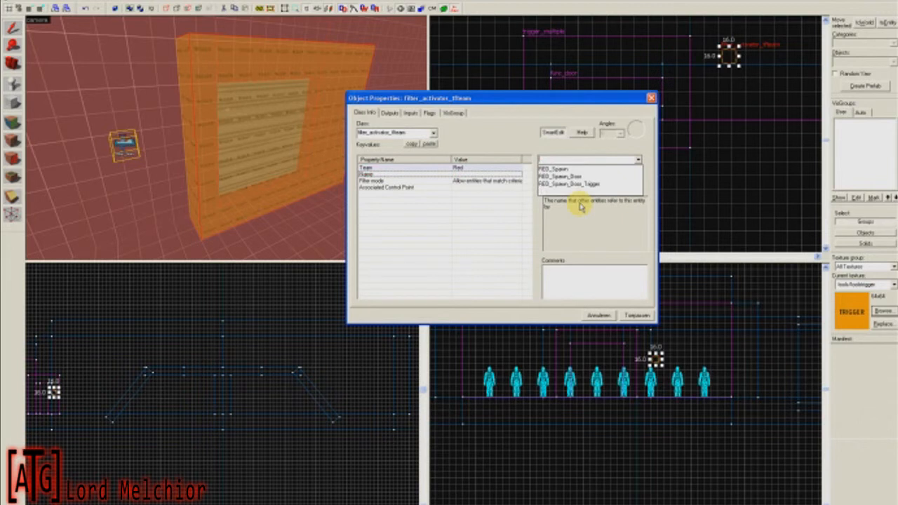
type("Filter_RED")
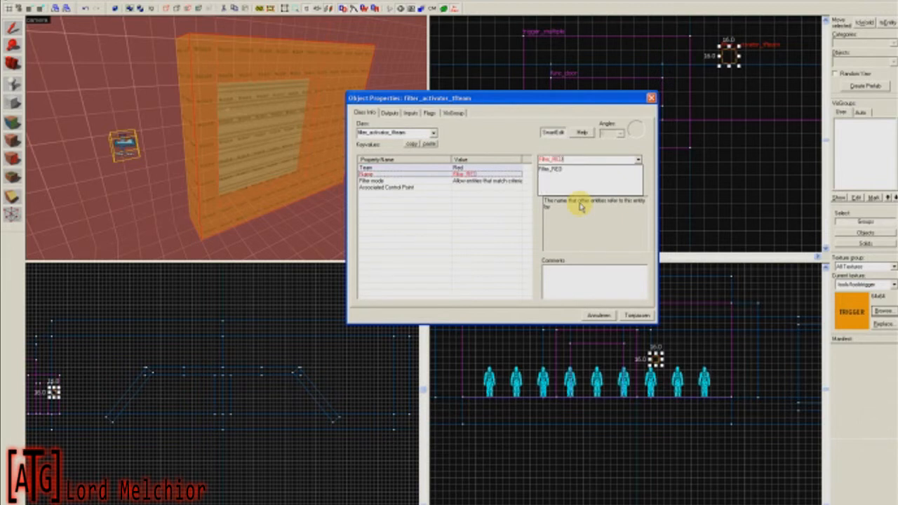
key("Return")
left_click(635, 316)
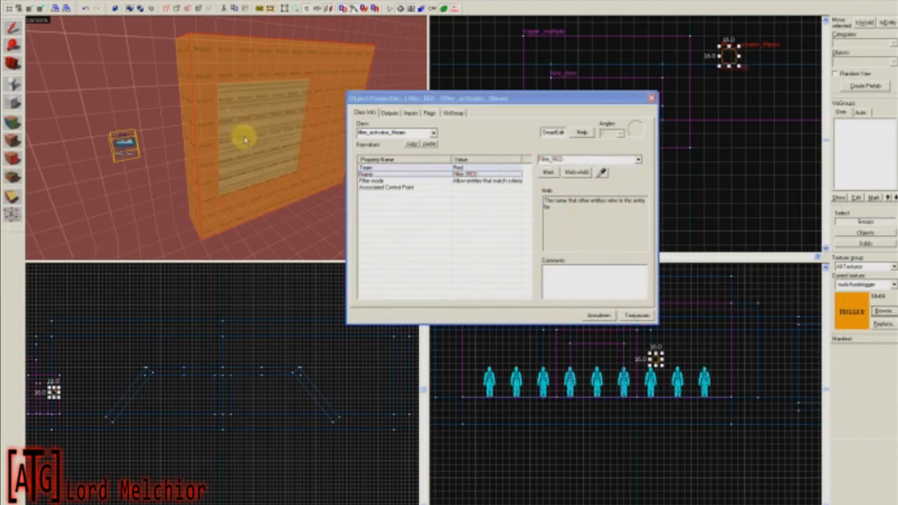
left_click(477, 181)
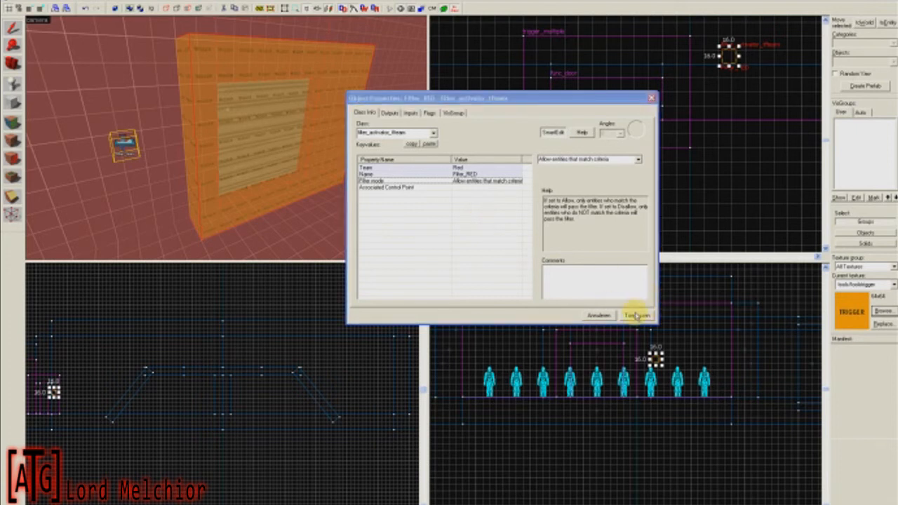
left_click(634, 315)
left_click(603, 317)
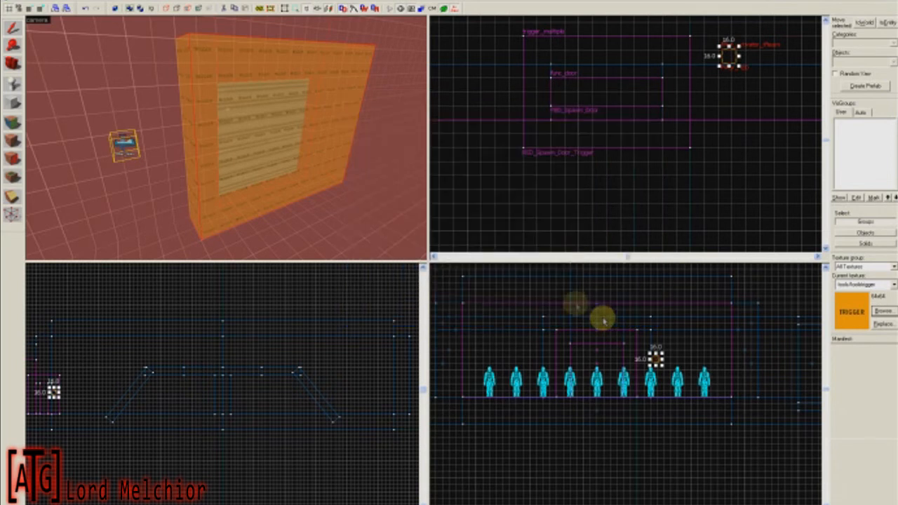
key("z")
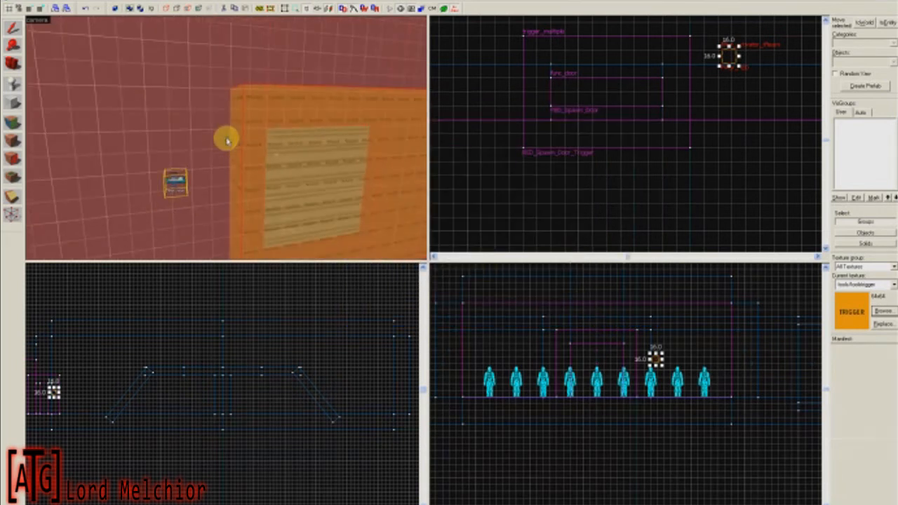